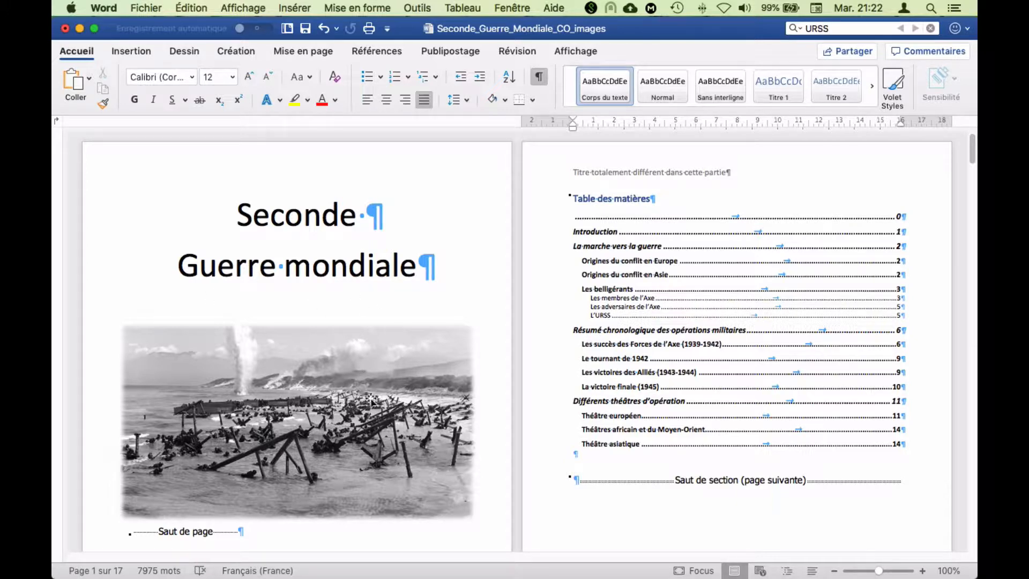
Place the insertion point at the end of the paragraph on the 1929 crisis under "Origines du conflit en Europe".
{"action": "scroll", "coordinate": [370, 390], "scroll_direction": "down", "scroll_amount": 4}
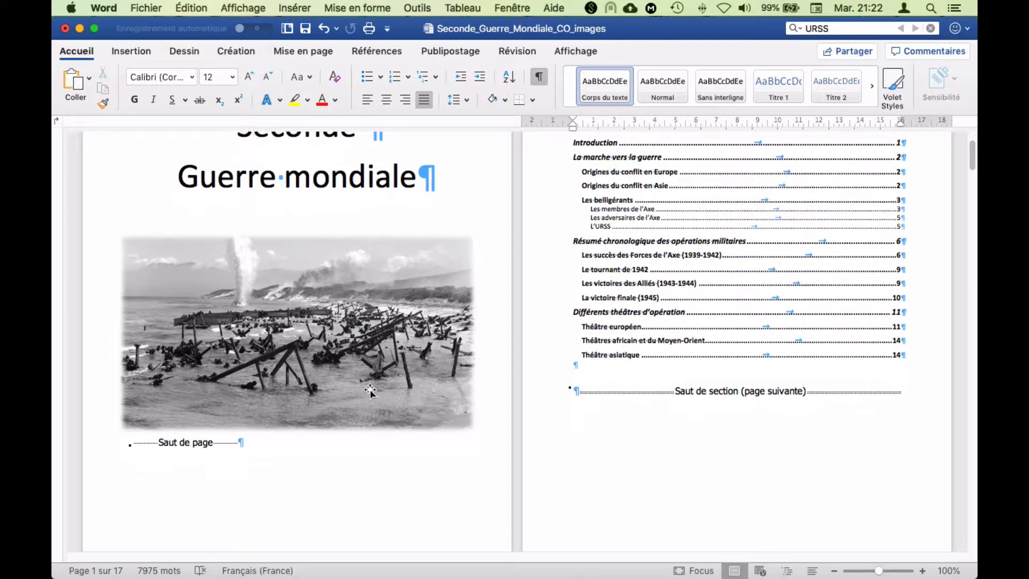
{"action": "scroll", "coordinate": [439, 424], "scroll_direction": "down", "scroll_amount": 8}
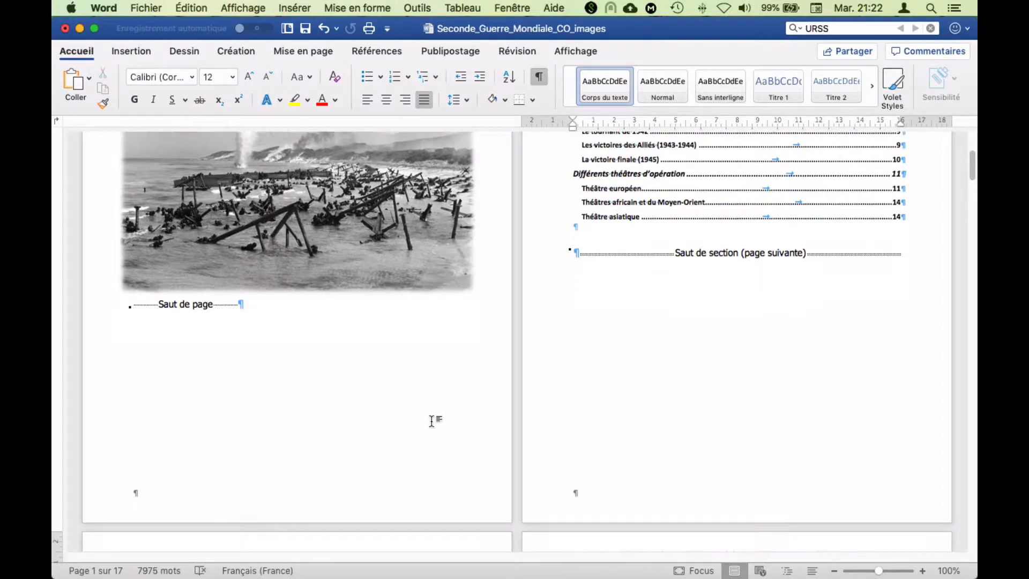
{"action": "scroll", "coordinate": [478, 329], "scroll_direction": "down", "scroll_amount": 20}
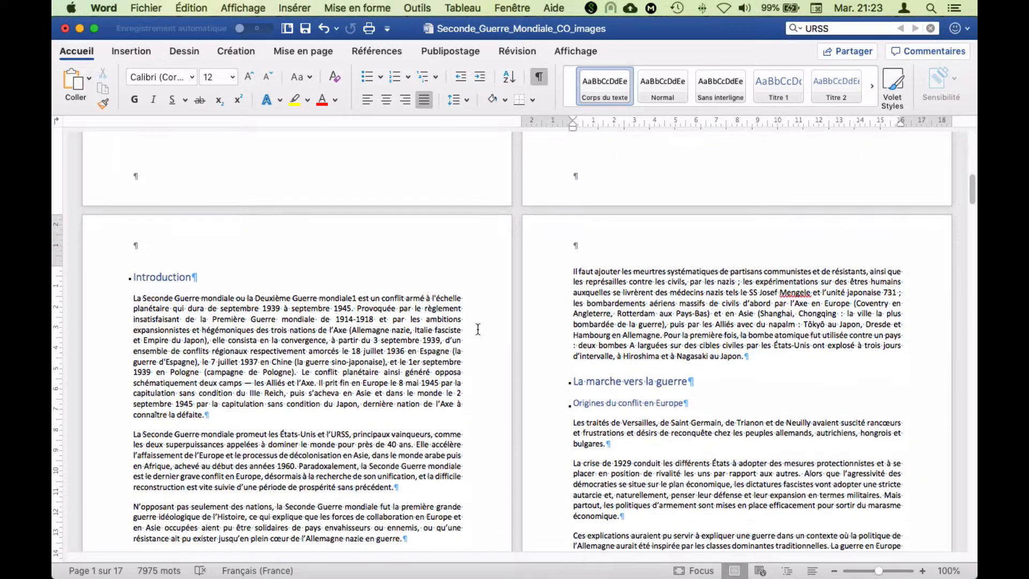
{"action": "scroll", "coordinate": [478, 329], "scroll_direction": "down", "scroll_amount": 5}
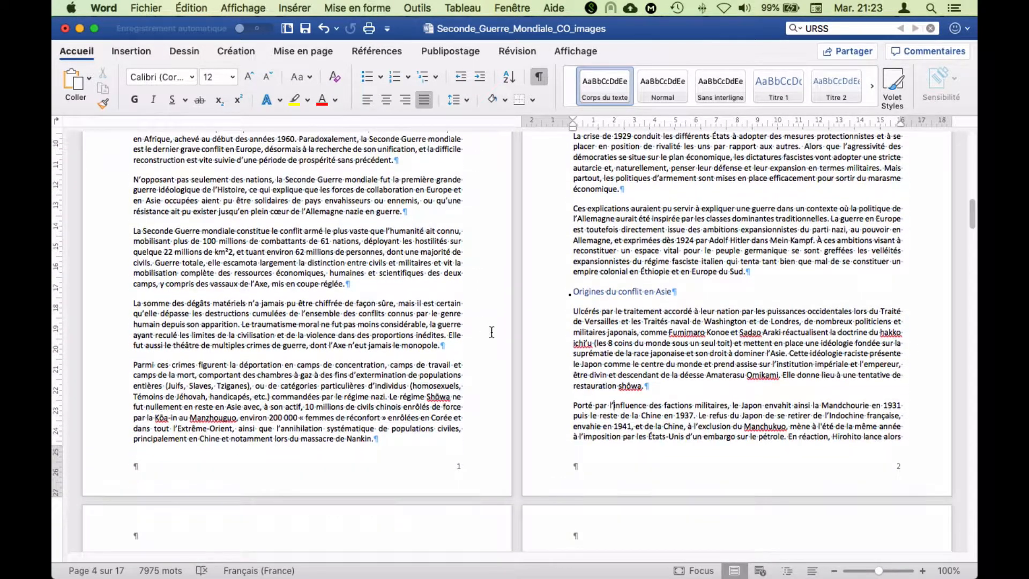
{"action": "scroll", "coordinate": [645, 358], "scroll_direction": "up", "scroll_amount": 3}
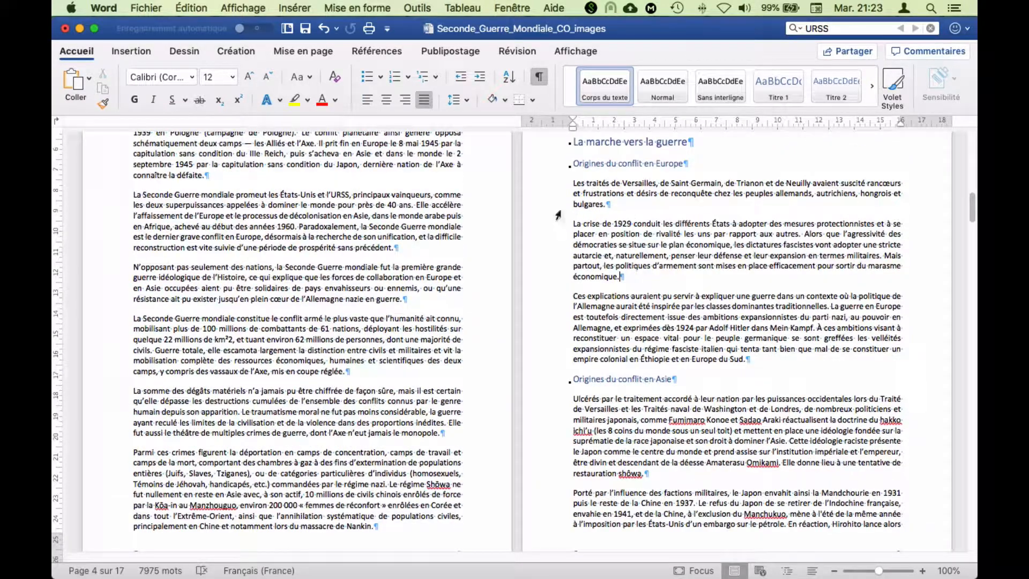
{"action": "left_click", "coordinate": [302, 9]}
{"action": "mouse_move", "coordinate": [336, 25]}
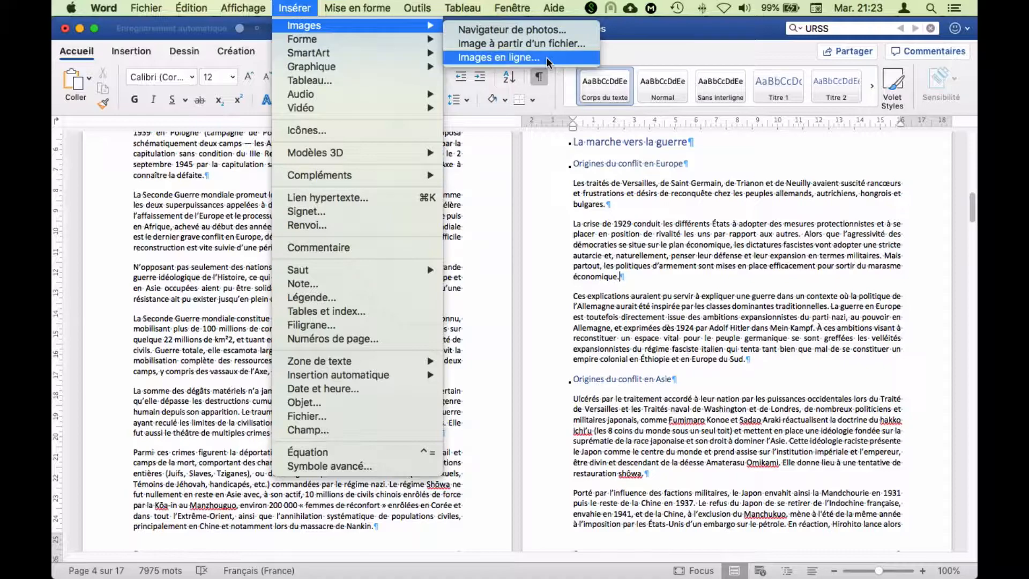
{"action": "left_click", "coordinate": [301, 8]}
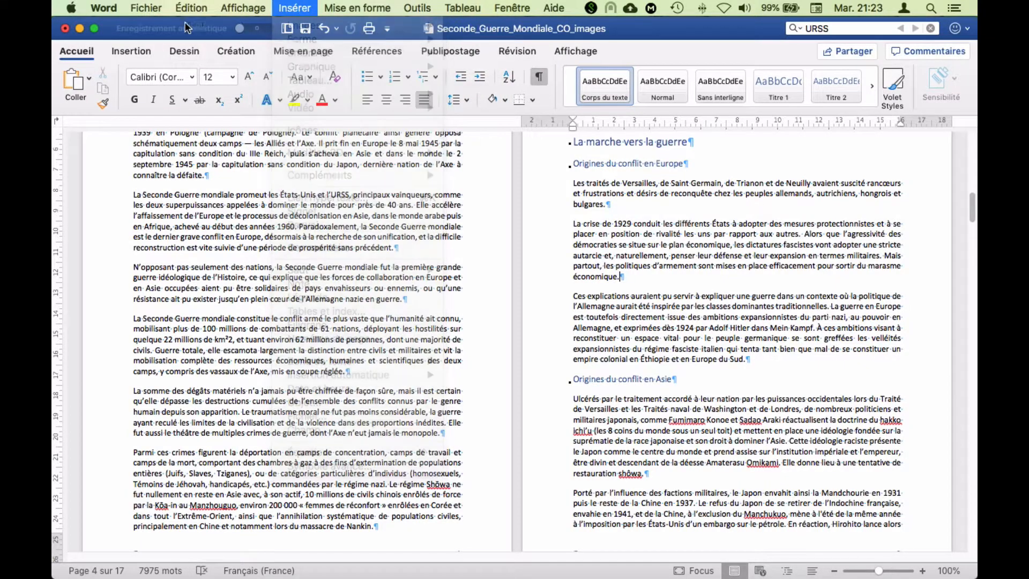
Insert the picture file Soldats.jpg from the Images folder after the paragraph on the 1929 crisis.
{"action": "left_click", "coordinate": [123, 50]}
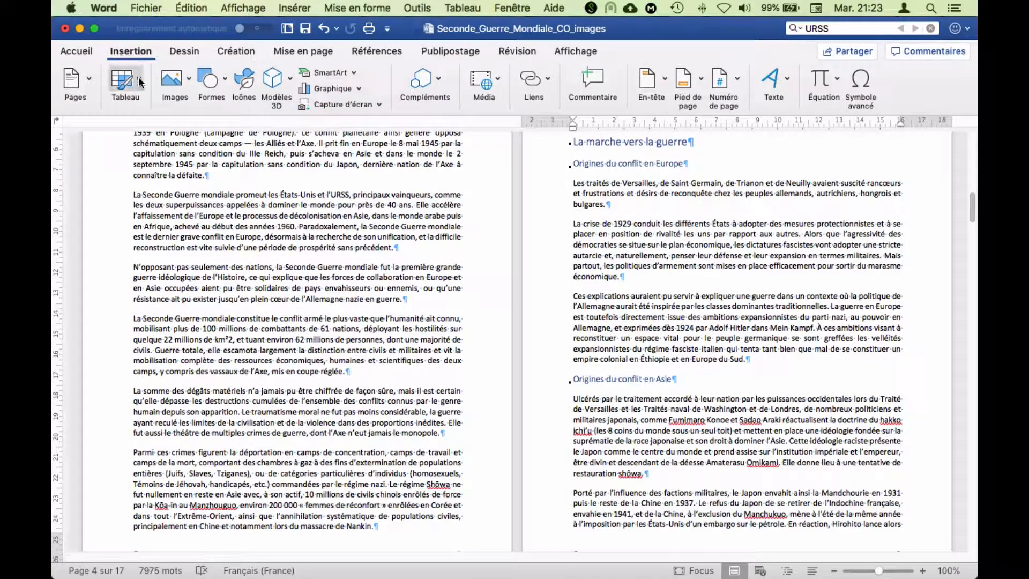
{"action": "left_click", "coordinate": [172, 79]}
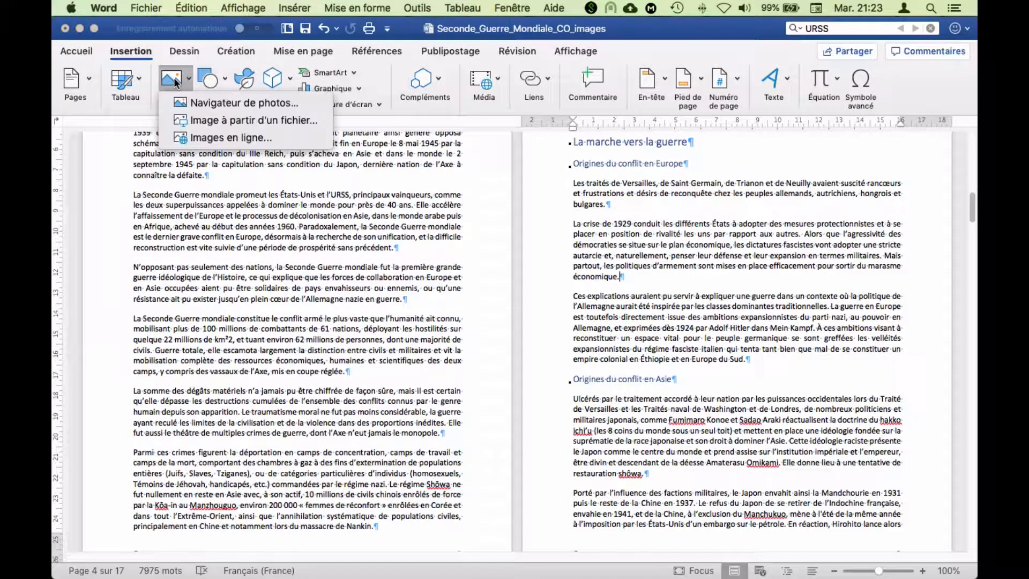
{"action": "left_click", "coordinate": [231, 120]}
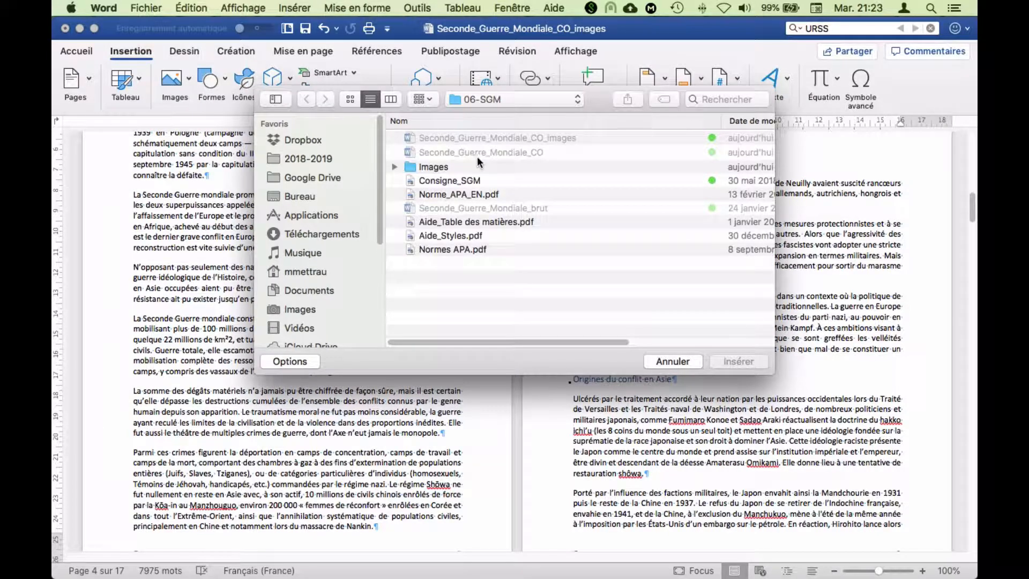
{"action": "left_click", "coordinate": [395, 167]}
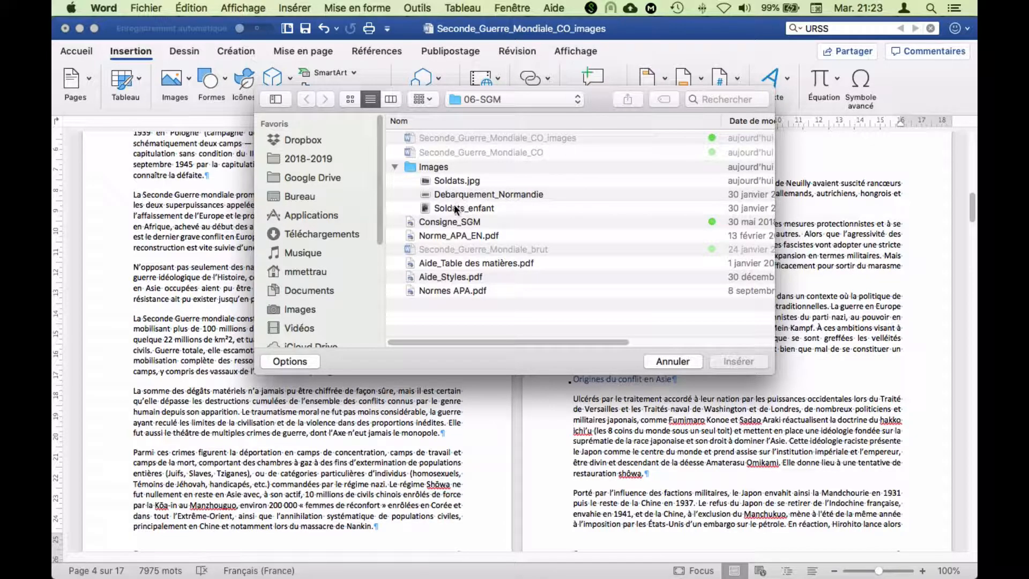
{"action": "left_click", "coordinate": [450, 182]}
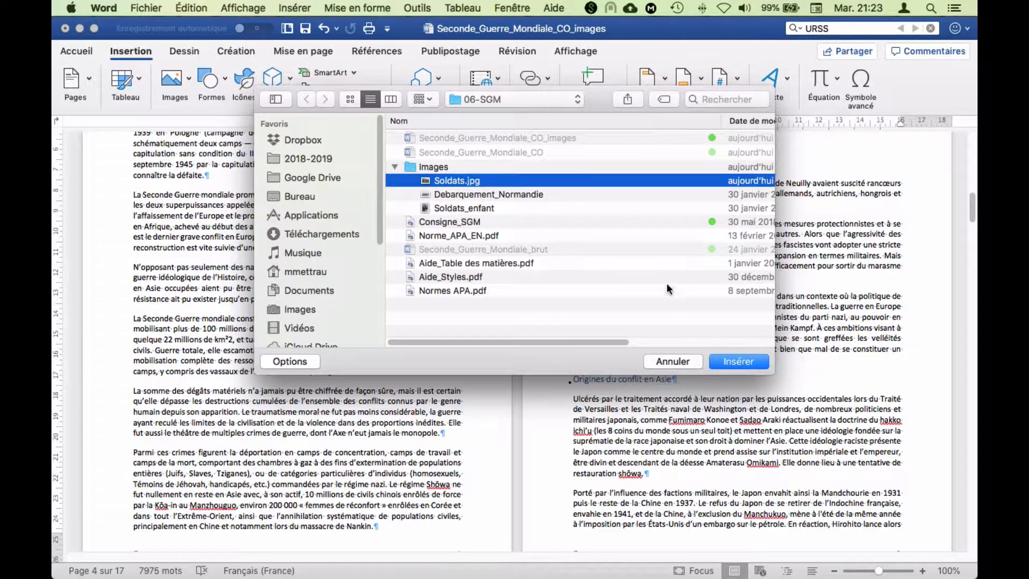
{"action": "left_click", "coordinate": [737, 362]}
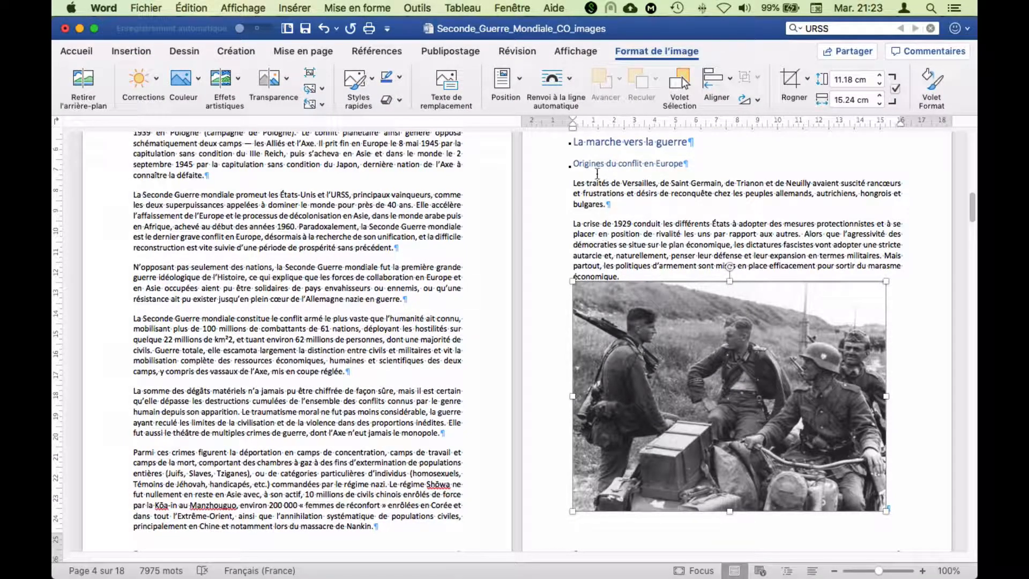
Set the soldiers photo's text wrapping to Carré and shrink it proportionally to about 8.1 × 11.1 cm.
{"action": "left_click", "coordinate": [567, 80]}
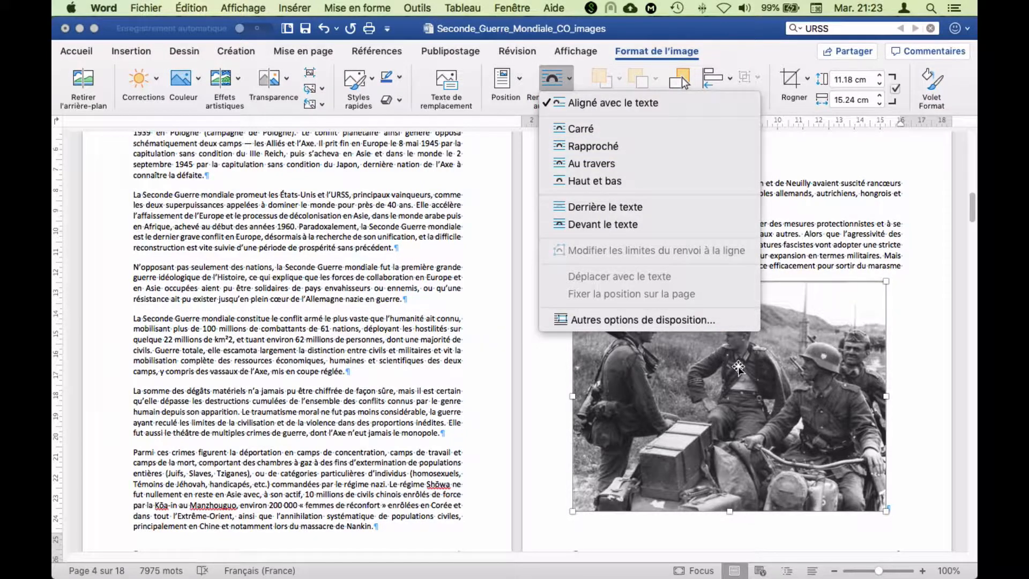
{"action": "left_click", "coordinate": [607, 134]}
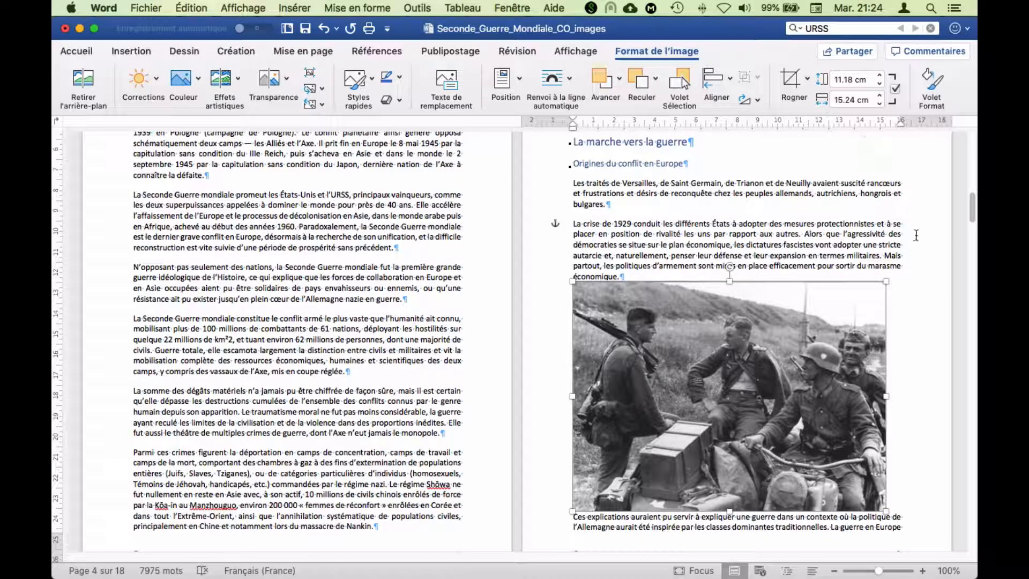
{"action": "scroll", "coordinate": [906, 264], "scroll_direction": "up", "scroll_amount": 1}
{"action": "left_click_drag", "start_coordinate": [886, 289], "coordinate": [800, 351]}
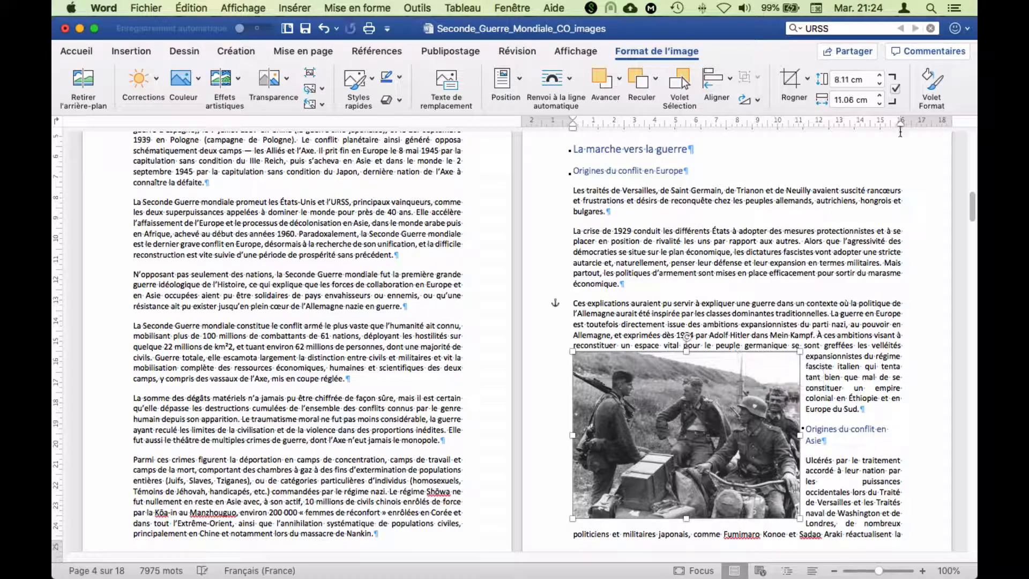
Set the soldiers photo's height to 6 cm and move it against the page's right margin, level with the end of the 1929 crisis paragraph.
{"action": "double_click", "coordinate": [850, 81]}
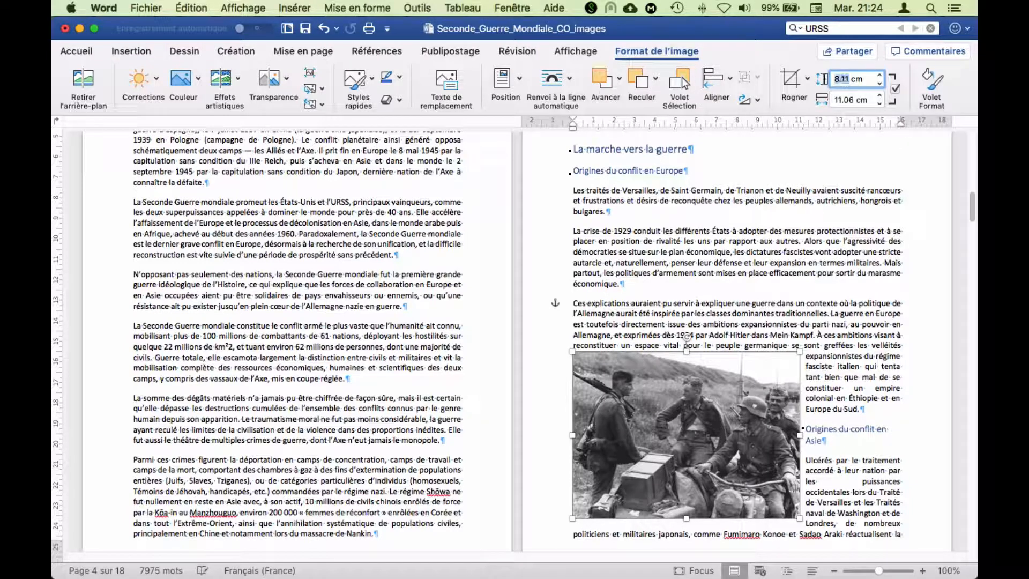
{"action": "type", "text": "6"}
{"action": "key", "text": "Return"}
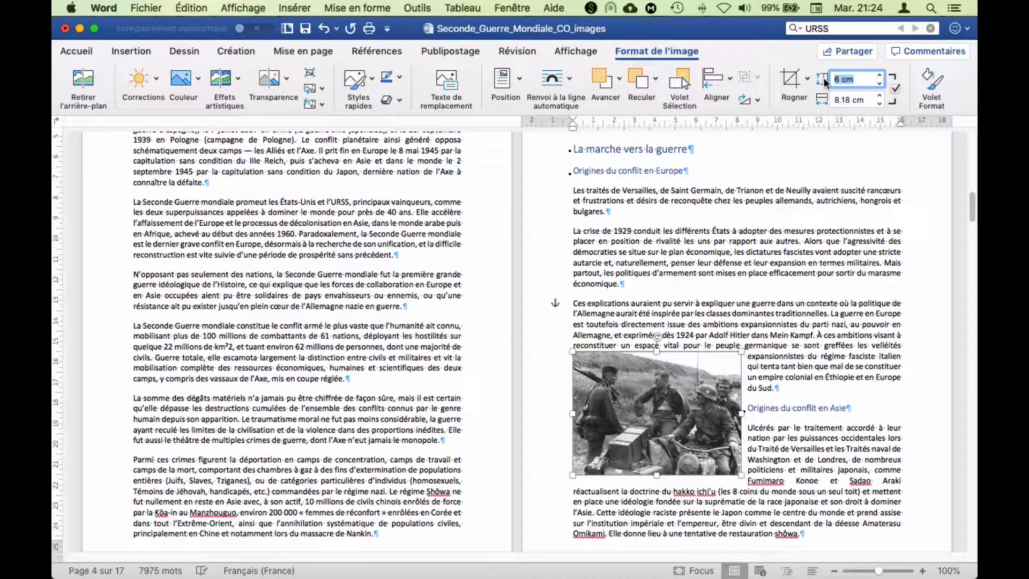
{"action": "left_click_drag", "start_coordinate": [727, 384], "coordinate": [857, 306]}
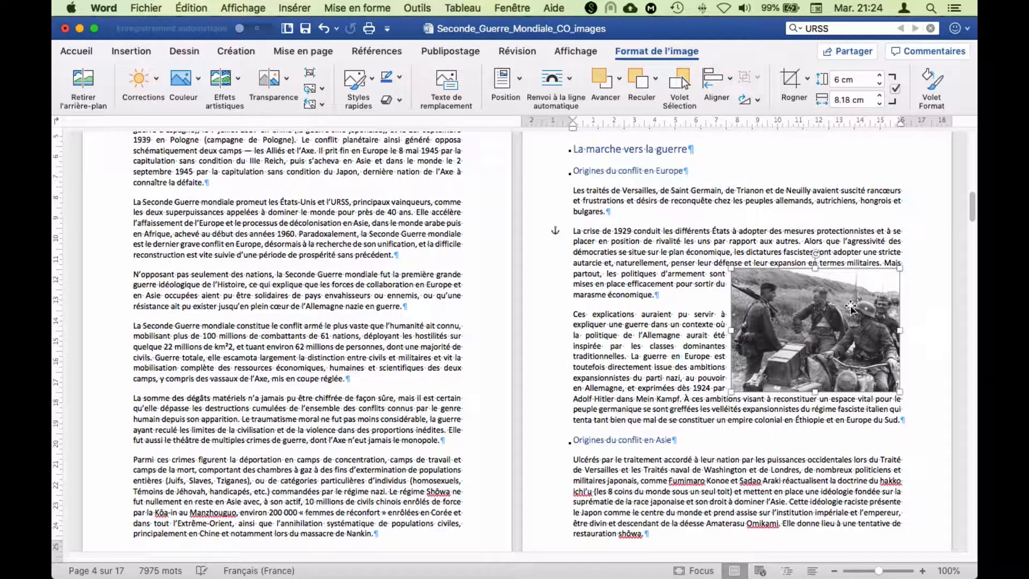
Start a caption for the soldiers photo and create a new caption label named "Image".
{"action": "right_click", "coordinate": [819, 322]}
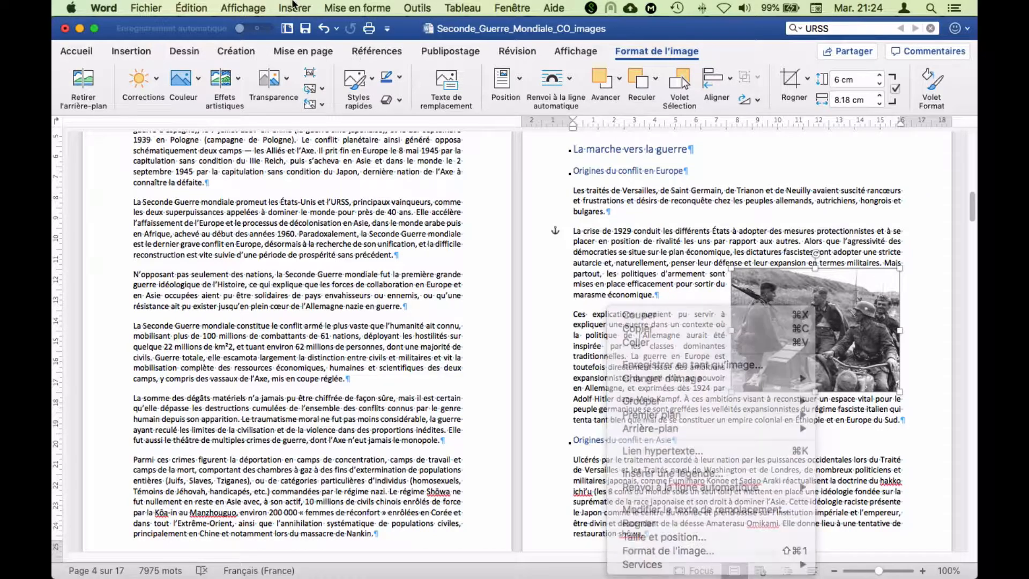
{"action": "left_click", "coordinate": [293, 6]}
{"action": "left_click", "coordinate": [332, 298]}
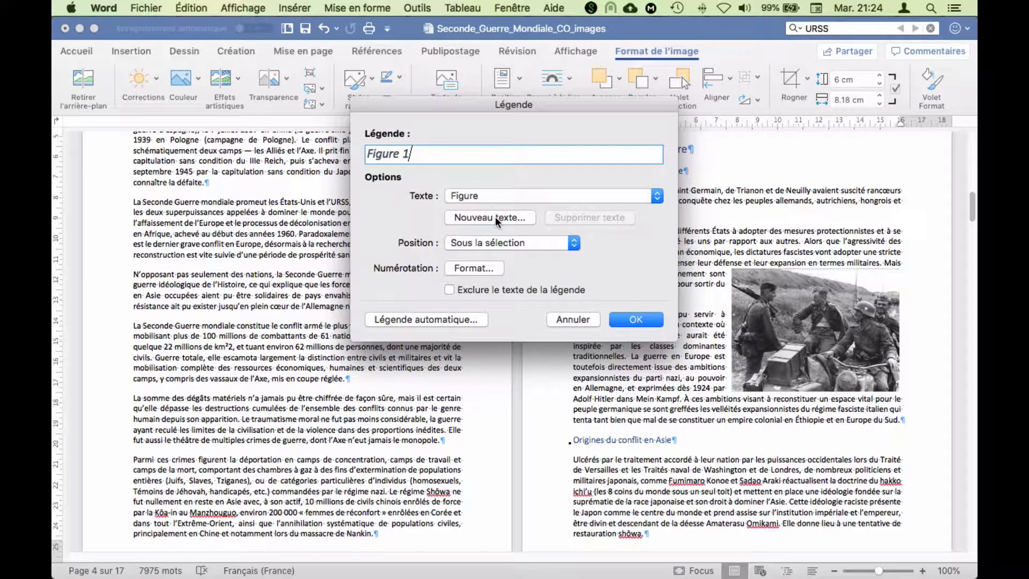
{"action": "left_click", "coordinate": [477, 217]}
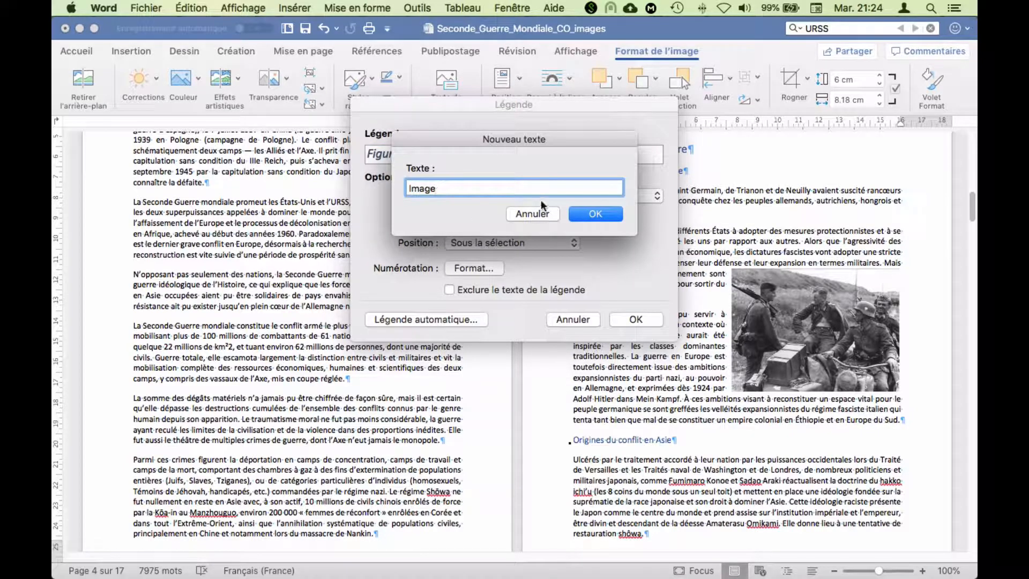
{"action": "left_click", "coordinate": [584, 214]}
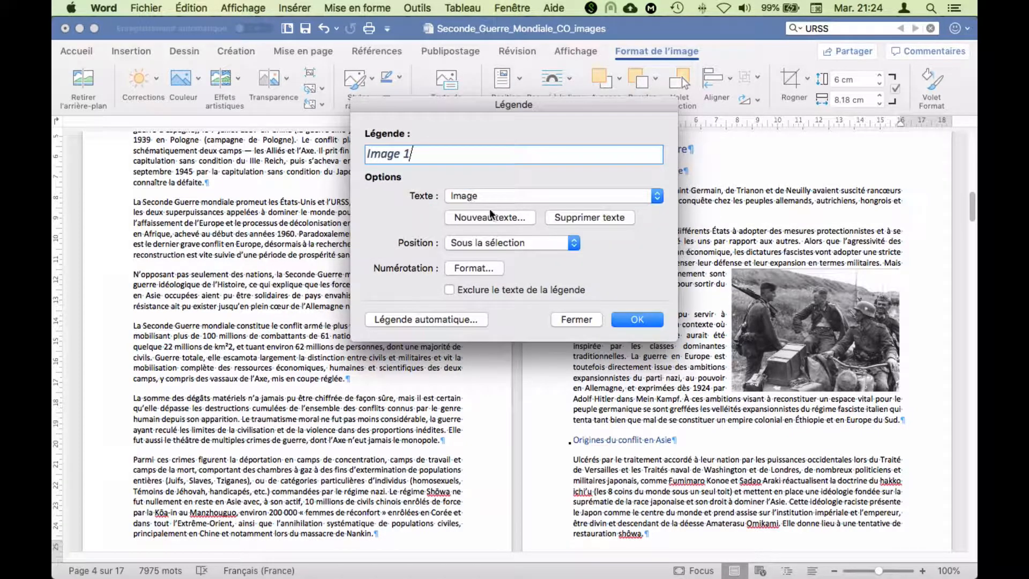
Complete the caption as "Image 1: Soldats durant la guerre" and insert it below the photo.
{"action": "type", "text": ": Soldats durant "}
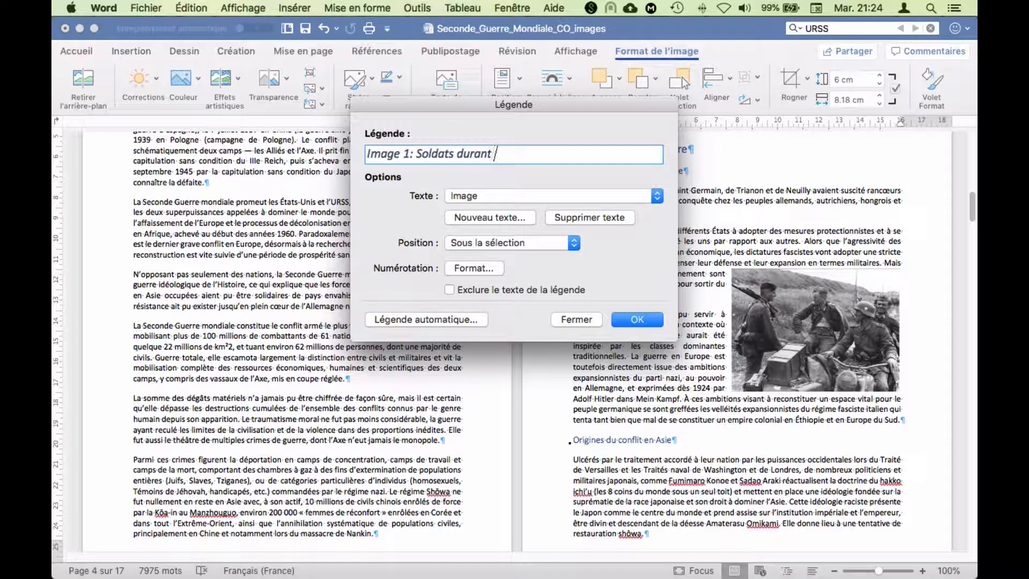
{"action": "type", "text": "la guerre"}
{"action": "left_click", "coordinate": [635, 318]}
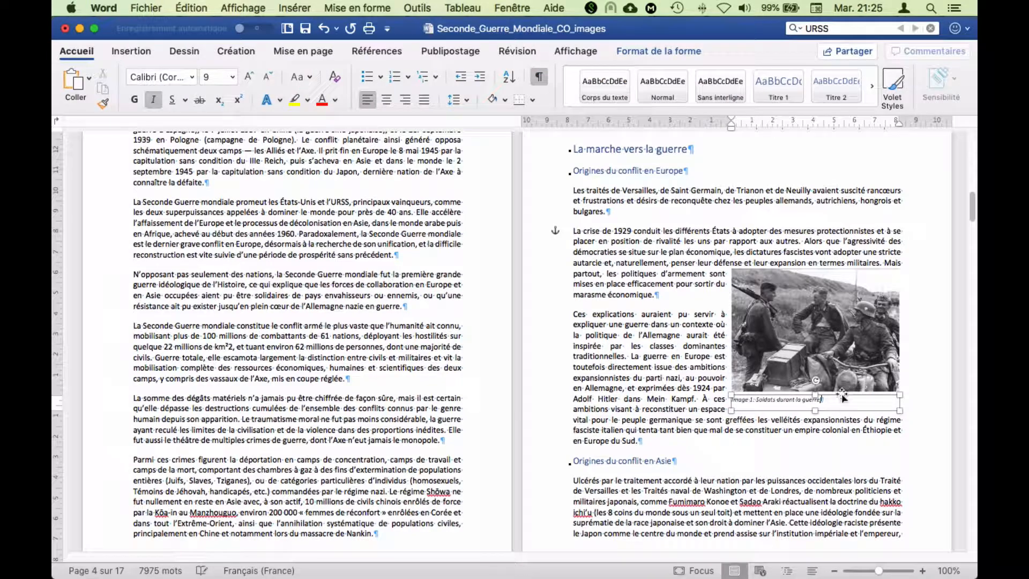
Group the soldiers photo with its caption text box.
{"action": "left_click", "coordinate": [806, 346]}
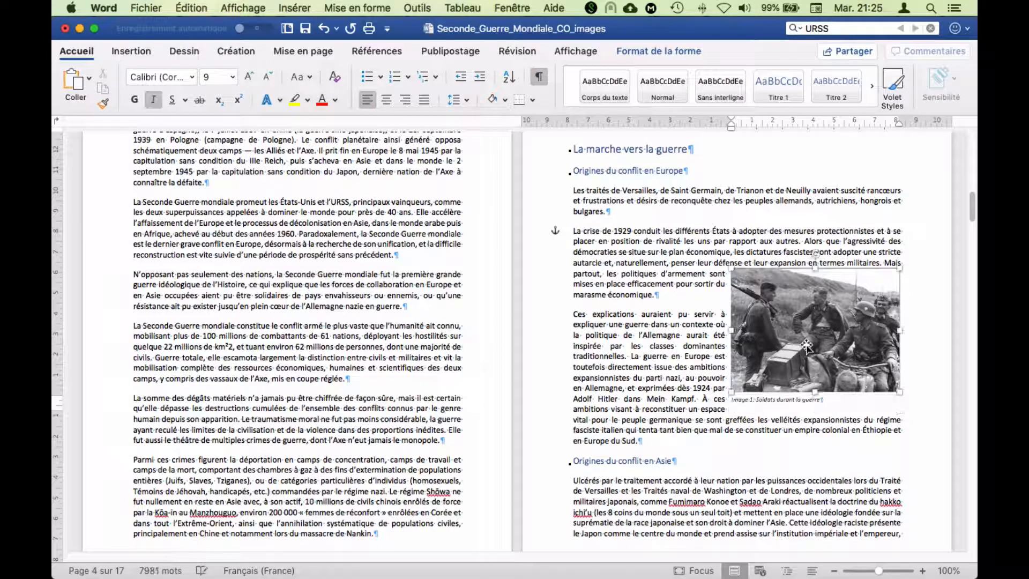
{"action": "left_click", "coordinate": [788, 403]}
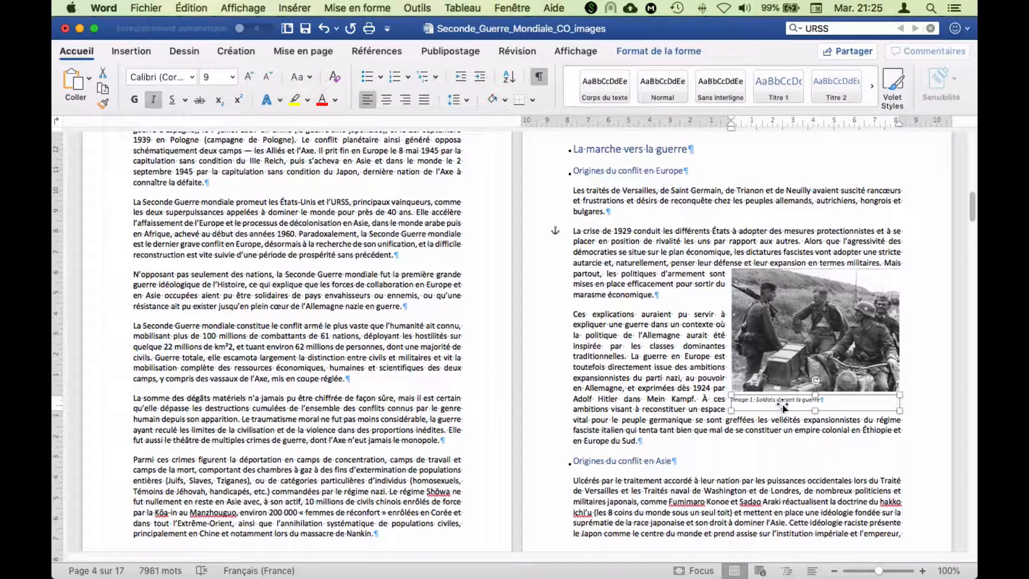
{"action": "left_click", "coordinate": [761, 349]}
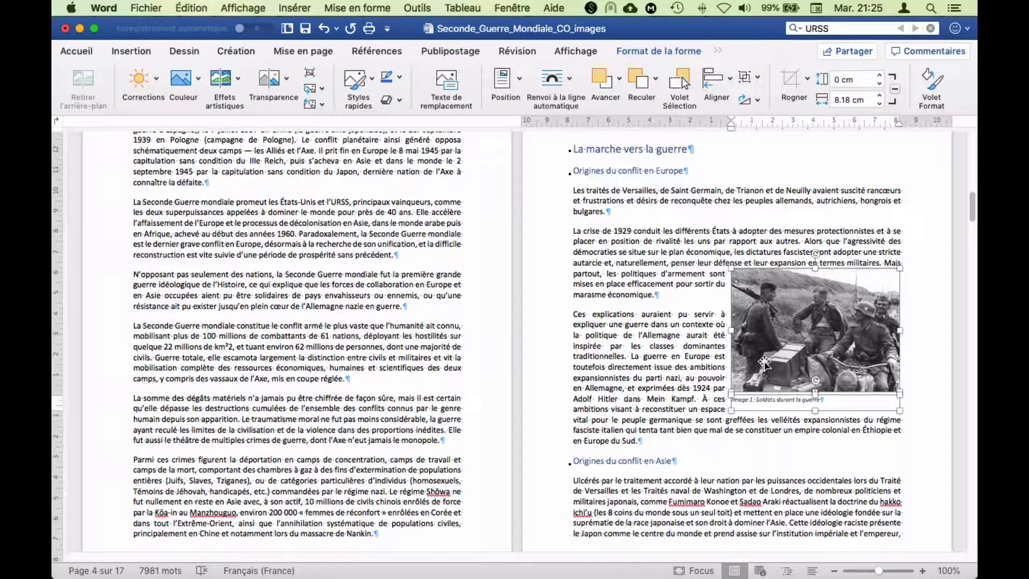
{"action": "right_click", "coordinate": [765, 368]}
{"action": "mouse_move", "coordinate": [778, 399]}
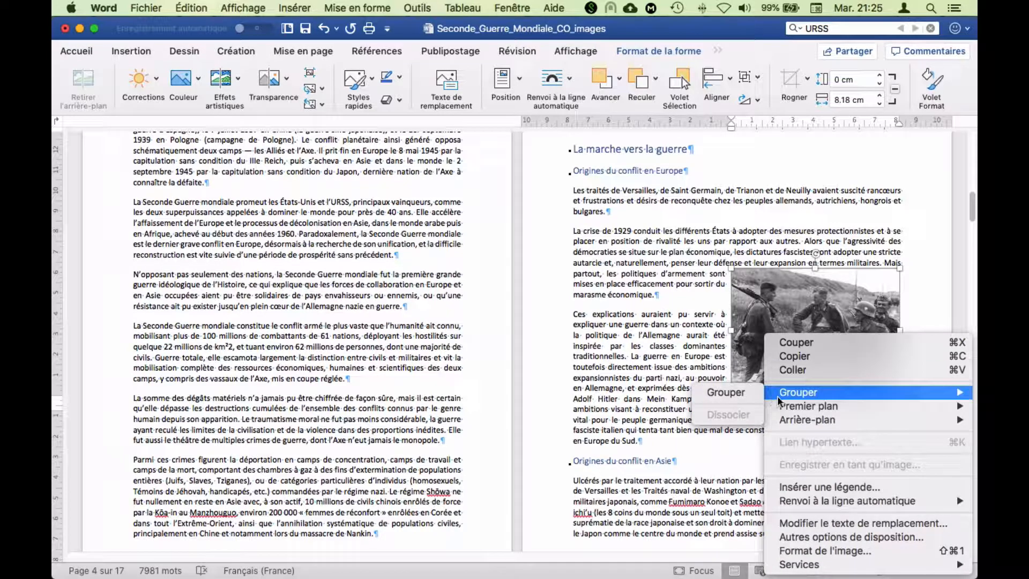
{"action": "left_click", "coordinate": [749, 394]}
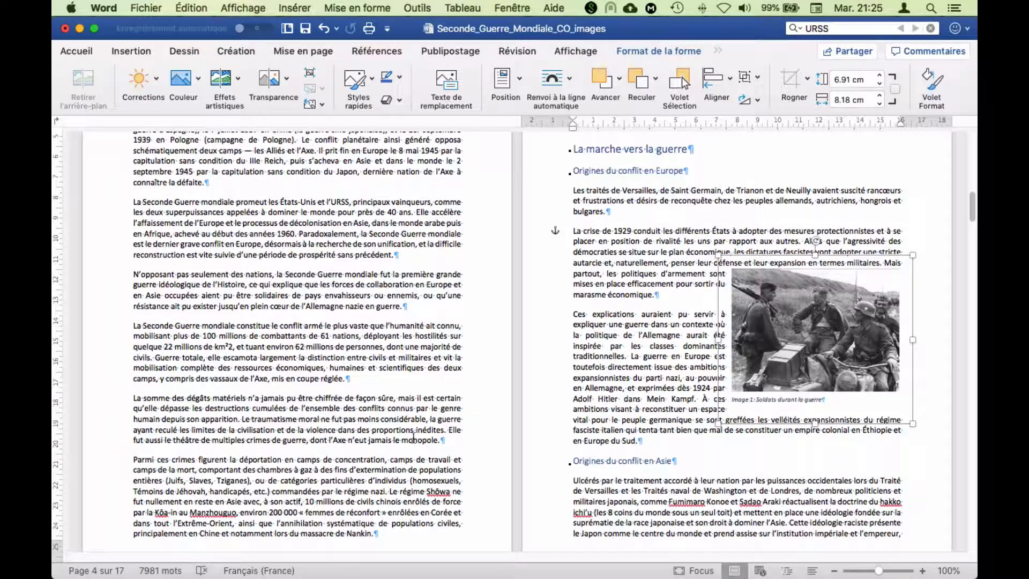
Insert the picture file Soldats_enfant after the paragraph ending "8 décembre 1941." under "Les membres de l'Axe".
{"action": "scroll", "coordinate": [400, 426], "scroll_direction": "down", "scroll_amount": 10}
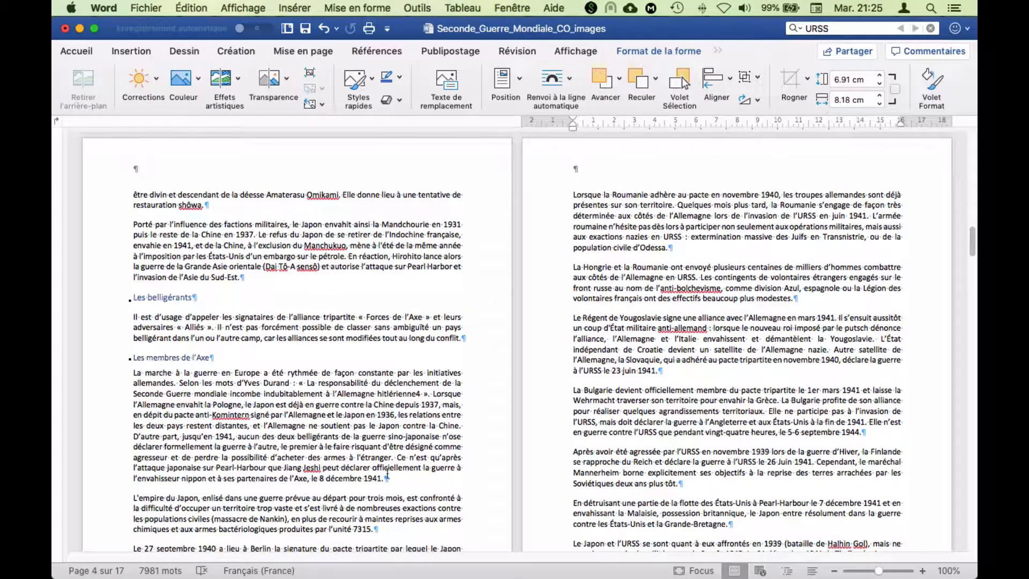
{"action": "left_click", "coordinate": [387, 475]}
{"action": "left_click", "coordinate": [291, 9]}
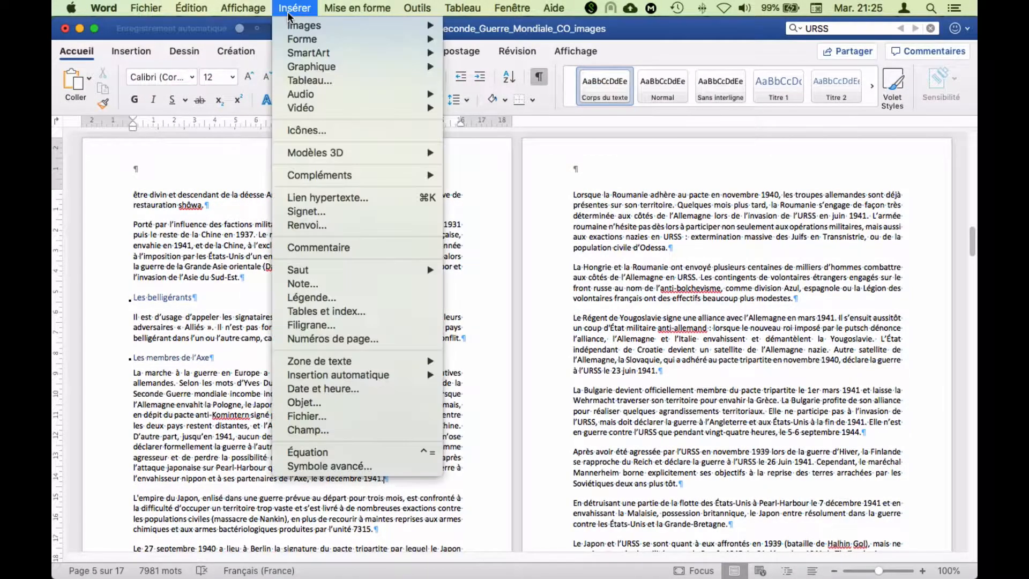
{"action": "mouse_move", "coordinate": [407, 26]}
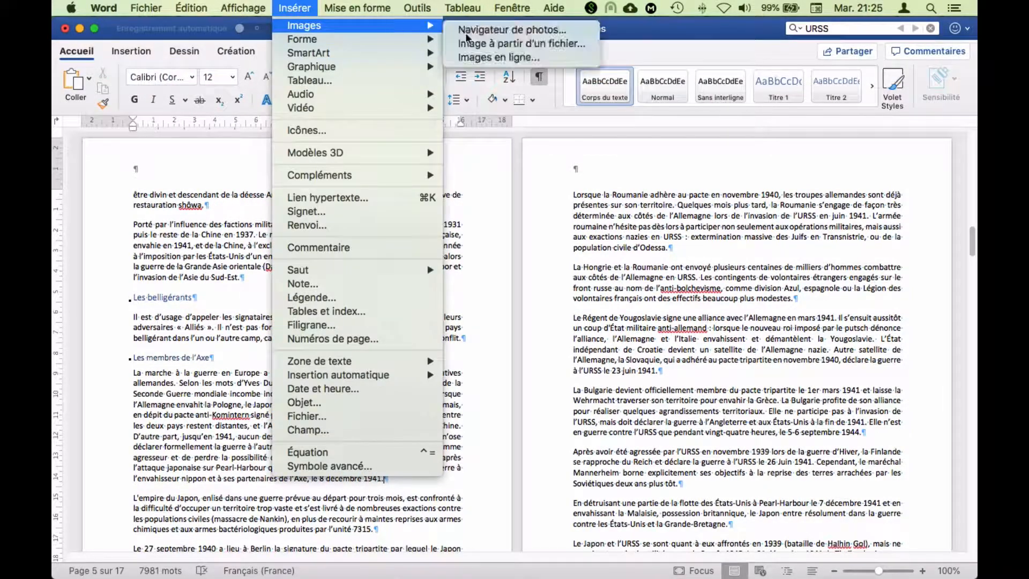
{"action": "left_click", "coordinate": [495, 45]}
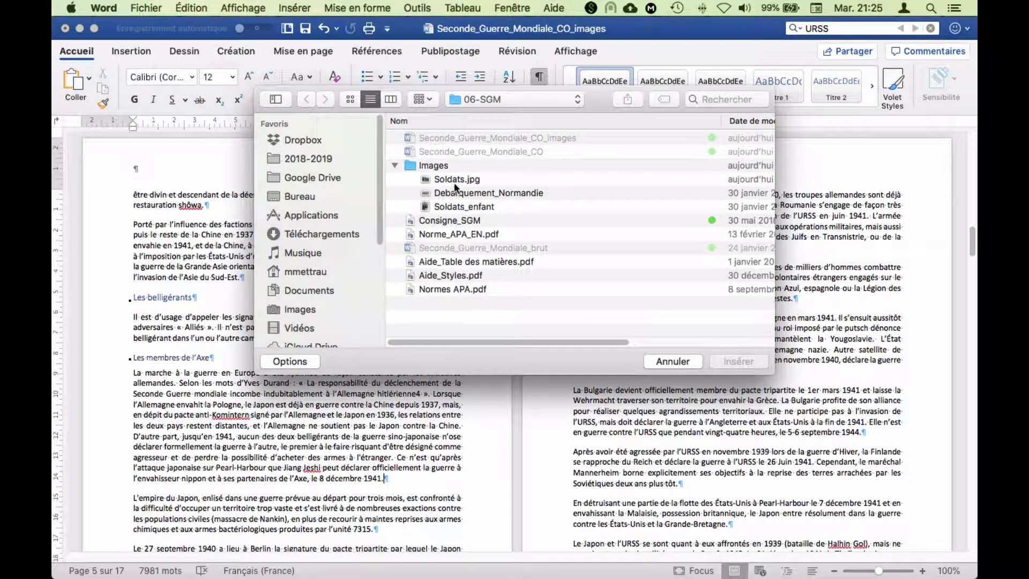
{"action": "left_click", "coordinate": [456, 205]}
{"action": "left_click", "coordinate": [747, 363]}
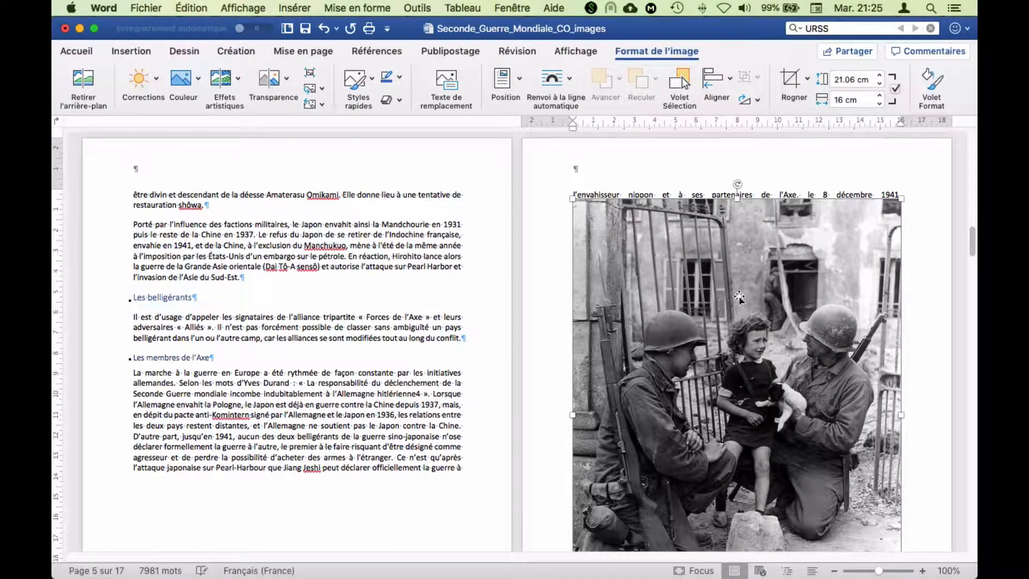
Set the inserted soldiers-and-child photo's text wrapping to Haut et bas and its height to 6 cm.
{"action": "left_click", "coordinate": [553, 79]}
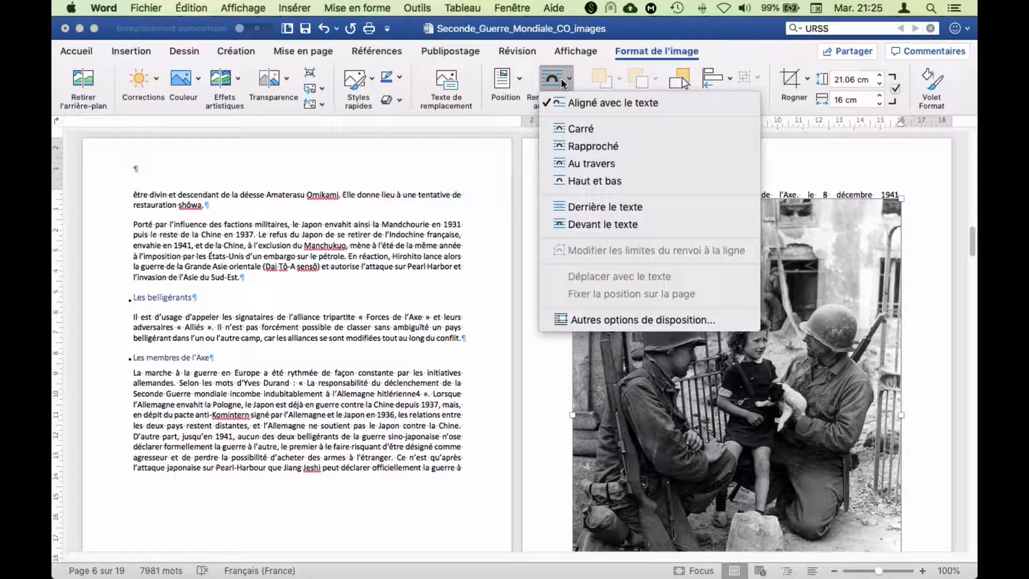
{"action": "left_click", "coordinate": [602, 178]}
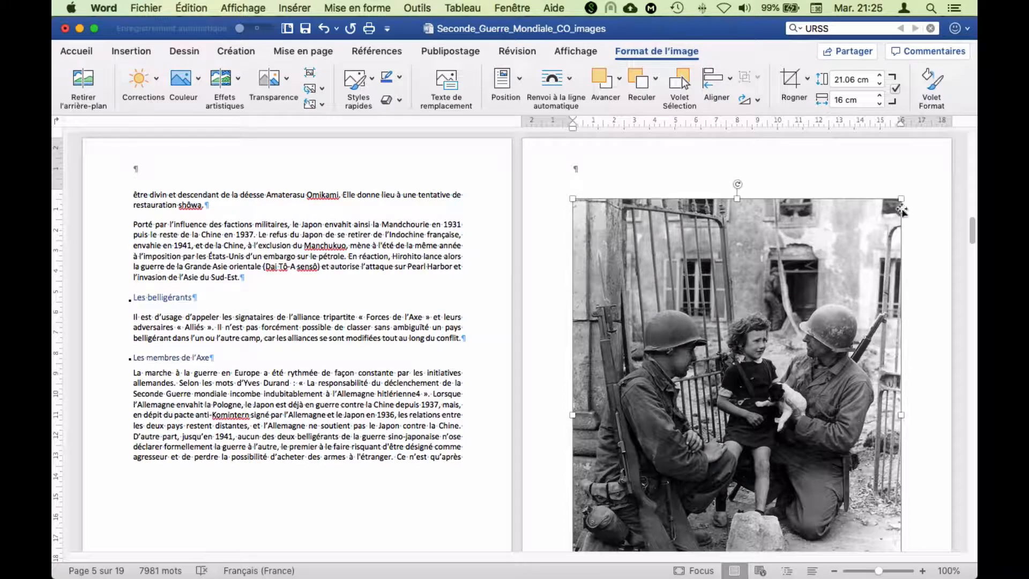
{"action": "double_click", "coordinate": [845, 80]}
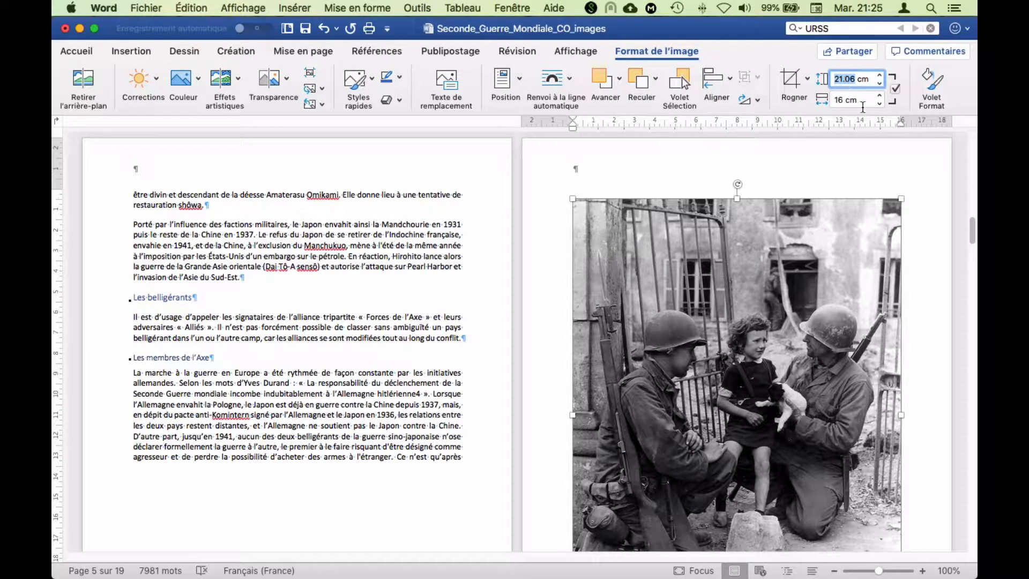
{"action": "type", "text": "6"}
{"action": "key", "text": "Return"}
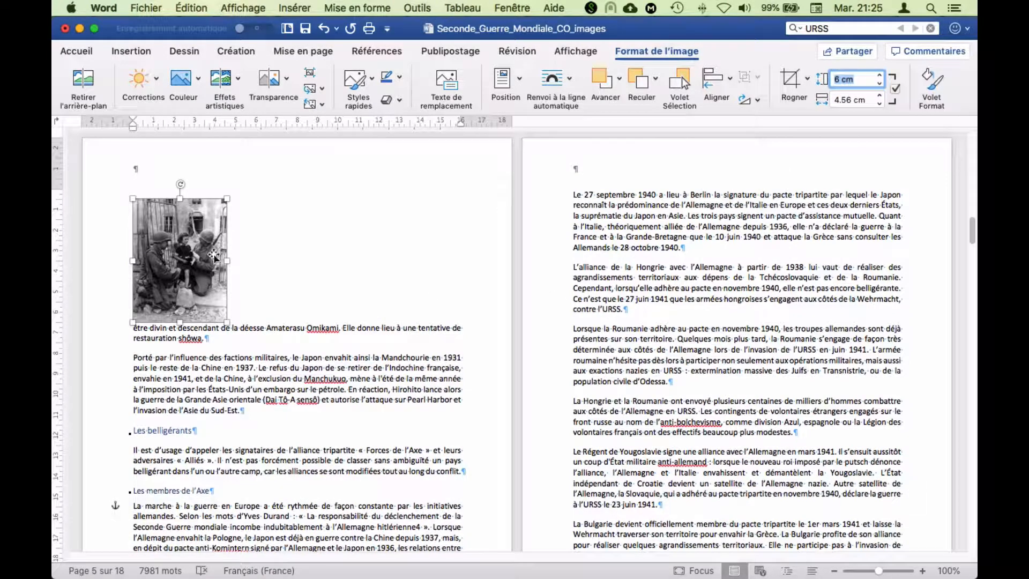
Move the photo just above the "Les belligérants" heading and set its height to 8 cm.
{"action": "left_click_drag", "start_coordinate": [203, 259], "coordinate": [313, 343]}
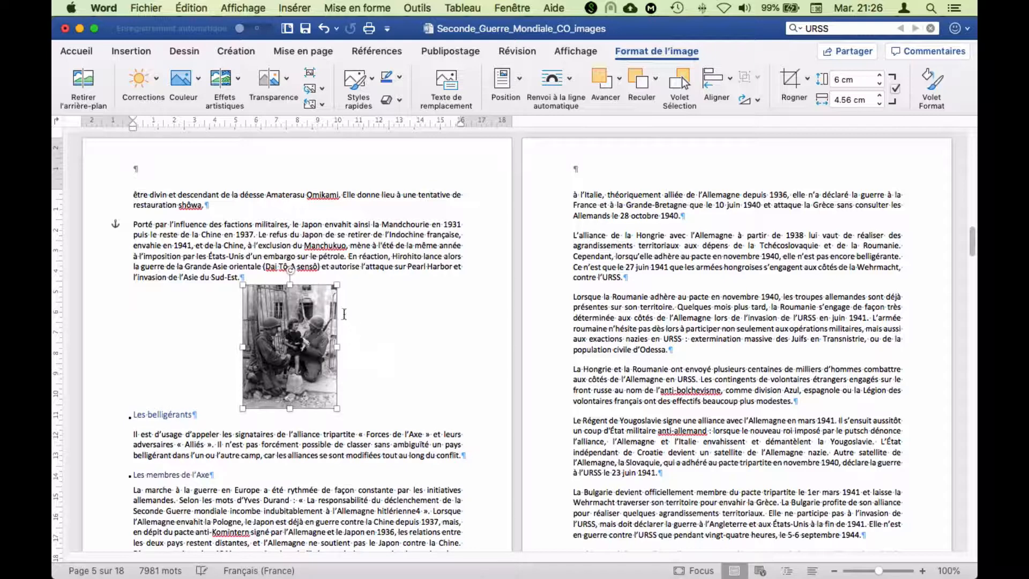
{"action": "double_click", "coordinate": [841, 80]}
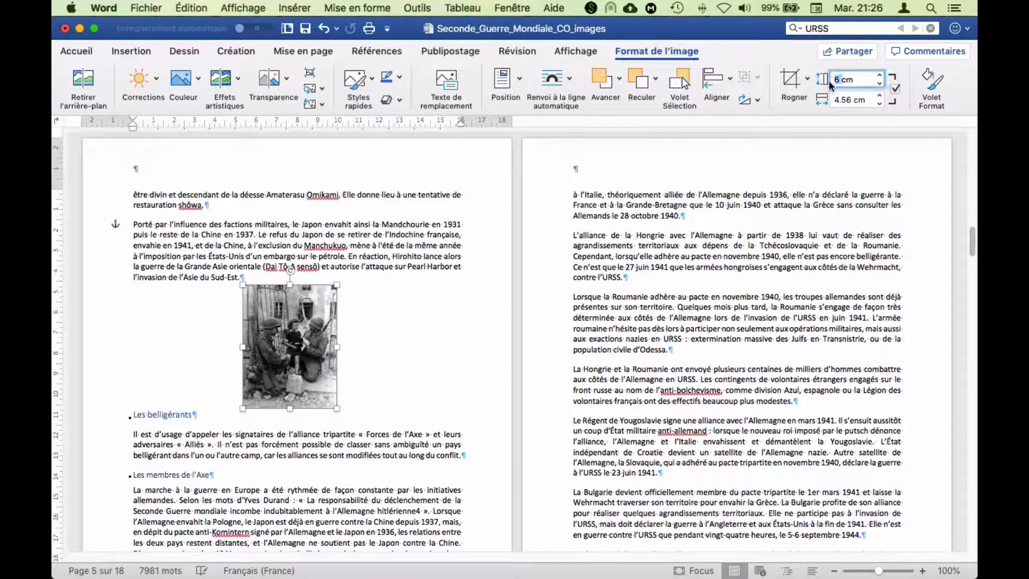
{"action": "type", "text": "8"}
{"action": "key", "text": "Return"}
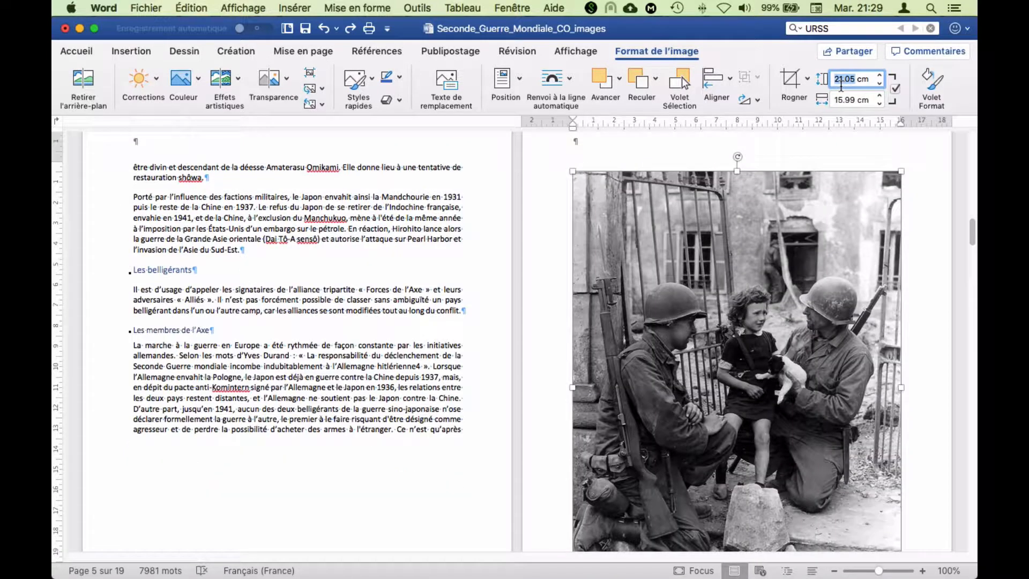
Set the photo's height to 10 cm and place it above the "Les belligérants" heading, centred between the margins.
{"action": "type", "text": "10"}
{"action": "key", "text": "Return"}
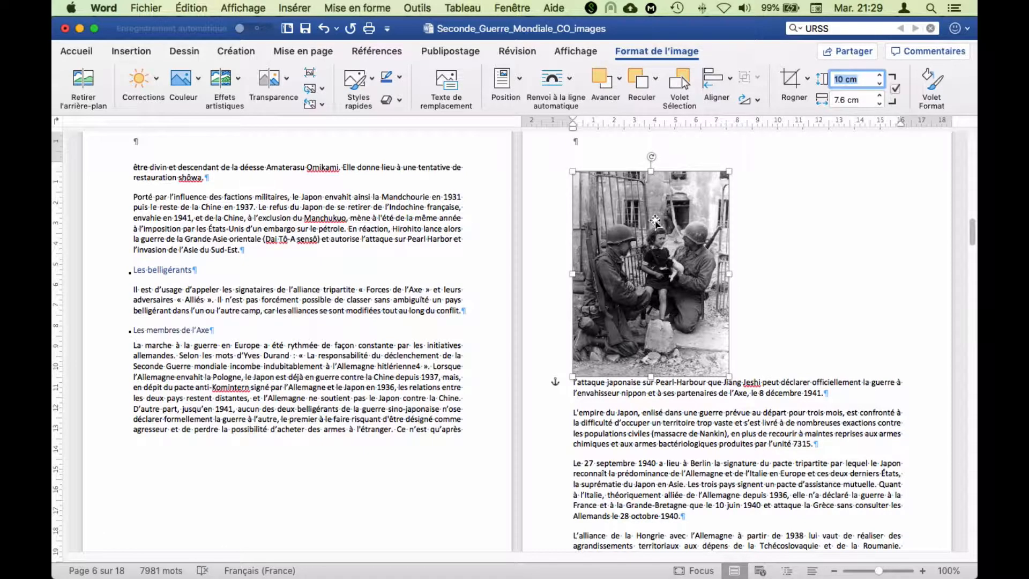
{"action": "left_click_drag", "start_coordinate": [679, 216], "coordinate": [308, 309]}
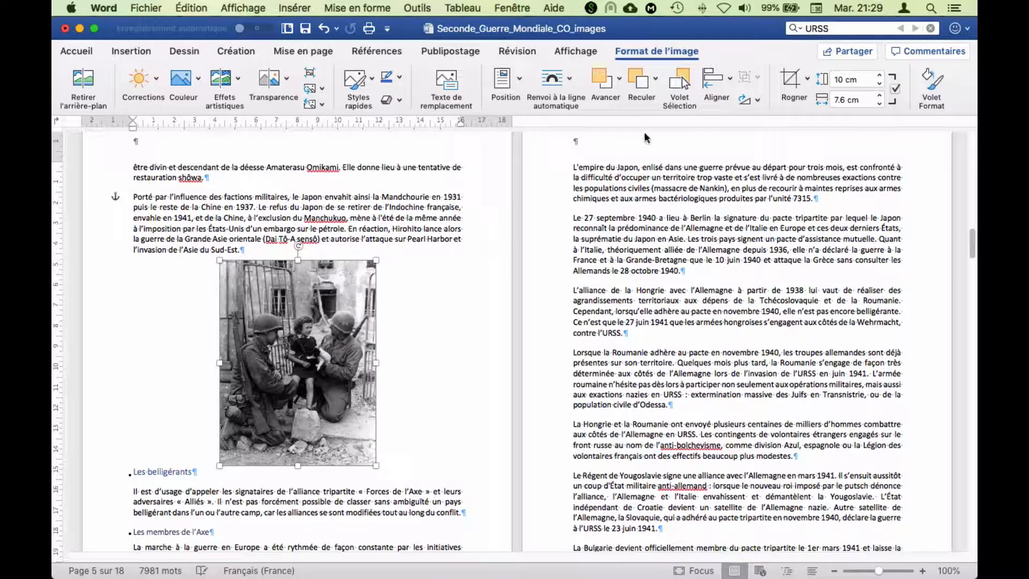
{"action": "left_click", "coordinate": [728, 79]}
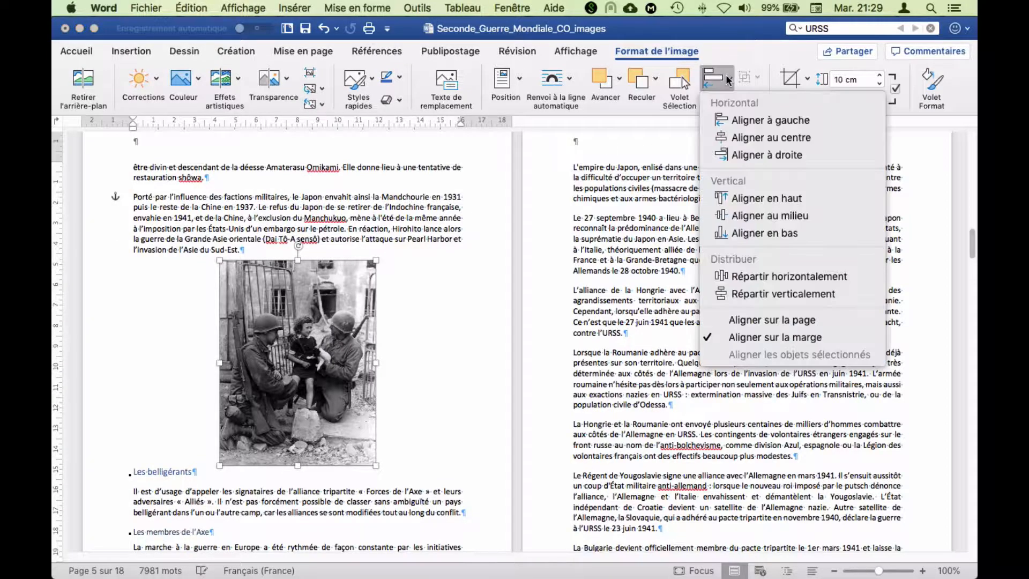
{"action": "left_click", "coordinate": [742, 137]}
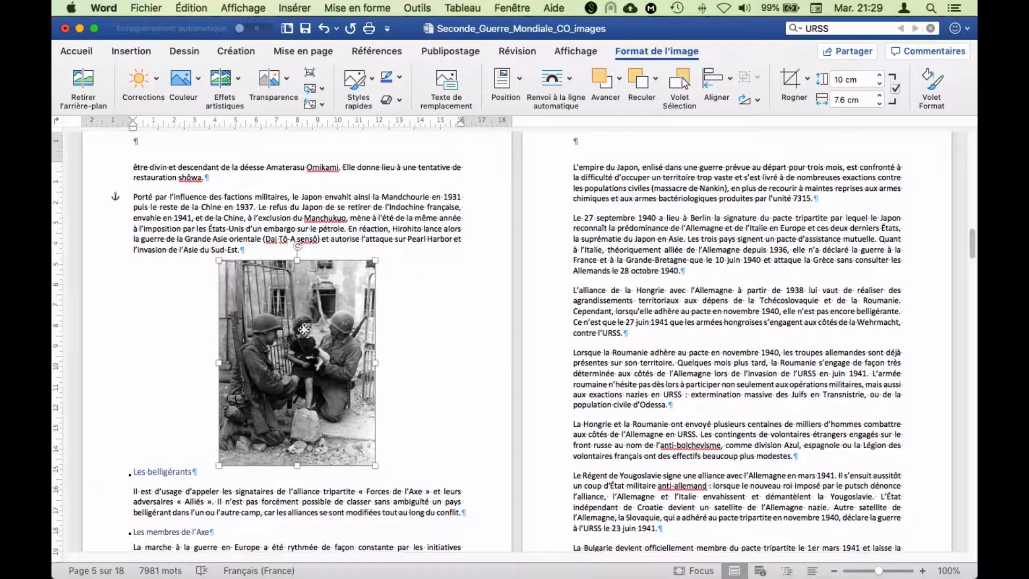
Insert the caption "Image 2: Légende correspondant à l'image" below the photo, using the Image label.
{"action": "right_click", "coordinate": [303, 333]}
{"action": "left_click", "coordinate": [397, 474]}
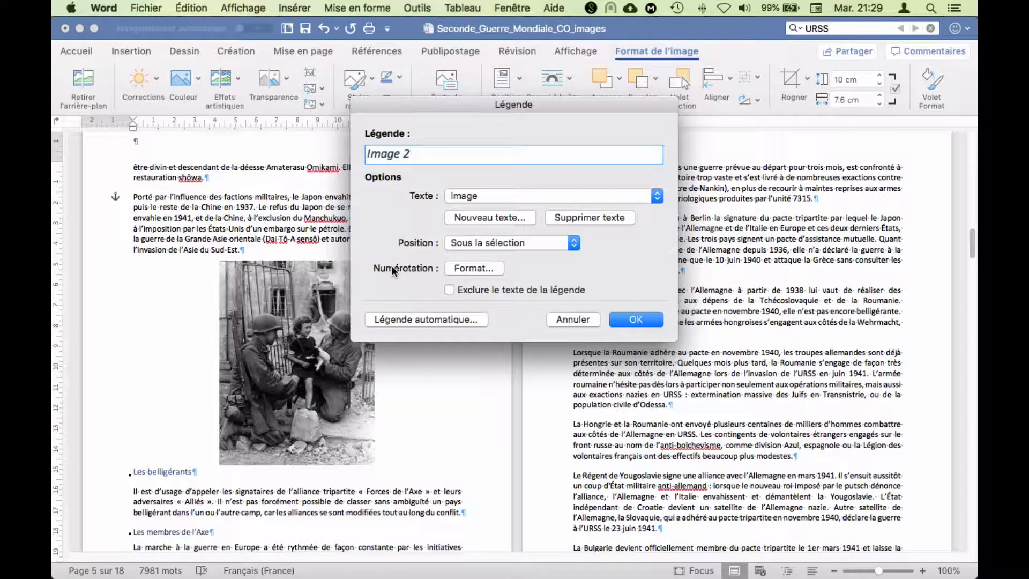
{"action": "type", "text": ": Légende d"}
{"action": "type", "text": "orrespondont"}
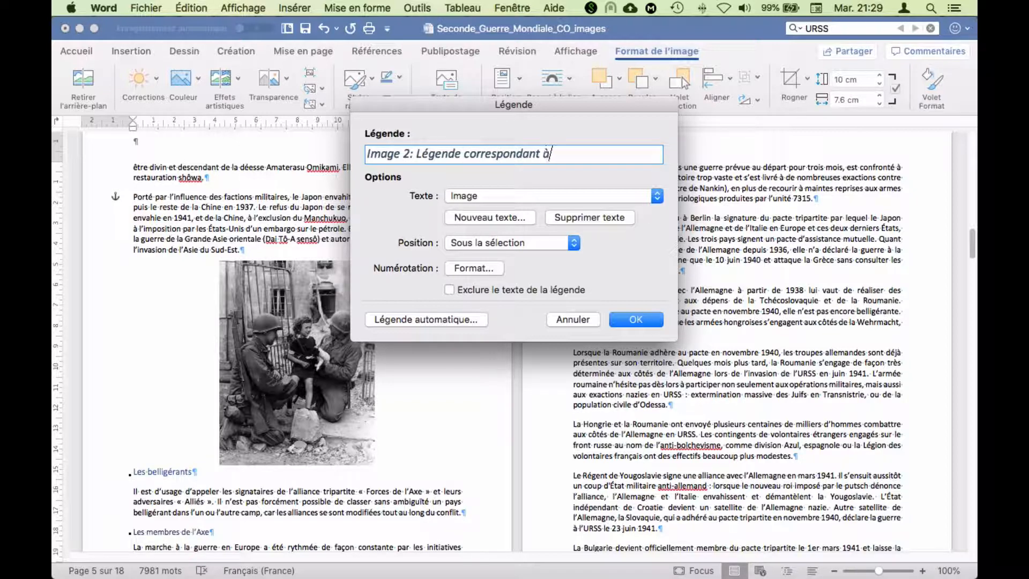
{"action": "type", "text": " à l'image"}
{"action": "left_click", "coordinate": [638, 320]}
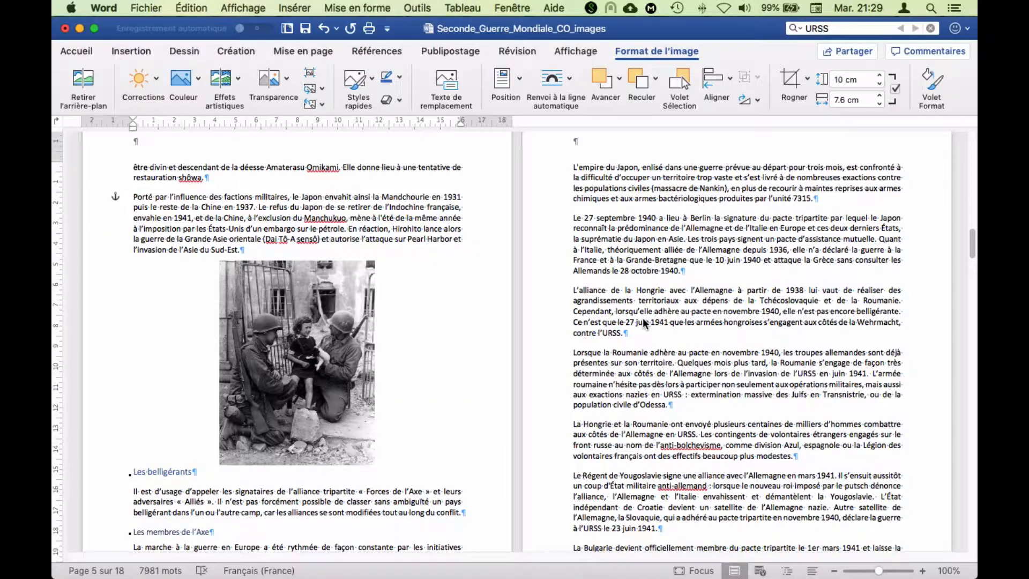
Group the soldiers-and-child photo with its caption text box.
{"action": "left_click", "coordinate": [283, 399]}
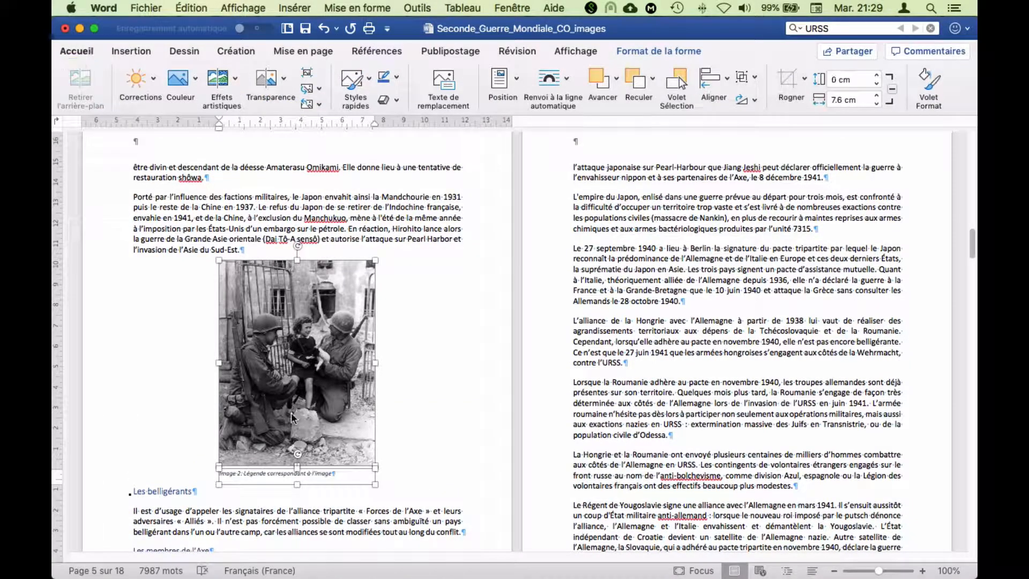
{"action": "right_click", "coordinate": [292, 413]}
{"action": "mouse_move", "coordinate": [368, 425]}
{"action": "mouse_move", "coordinate": [358, 392]}
{"action": "left_click", "coordinate": [567, 394]}
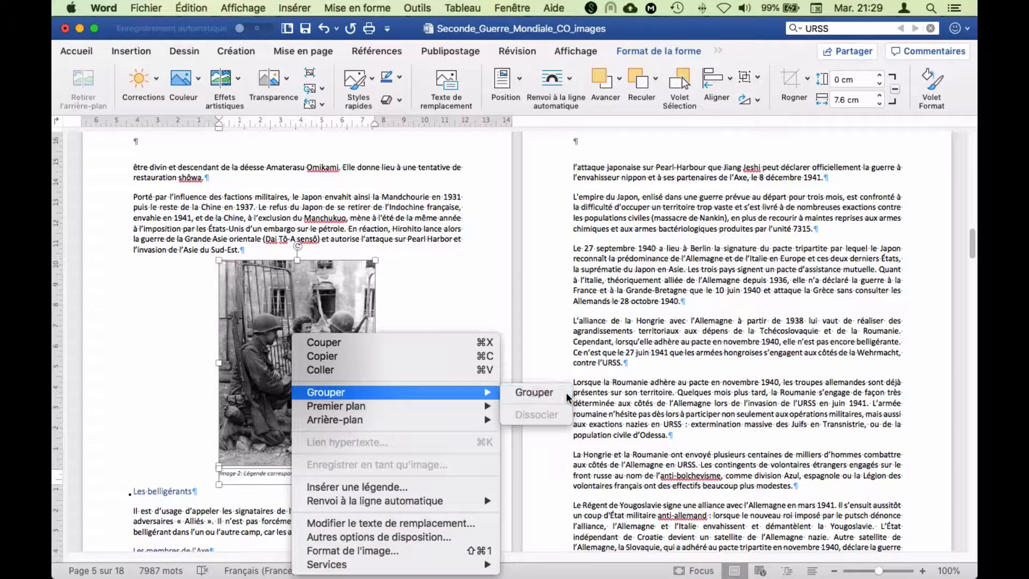
{"action": "left_click", "coordinate": [483, 381]}
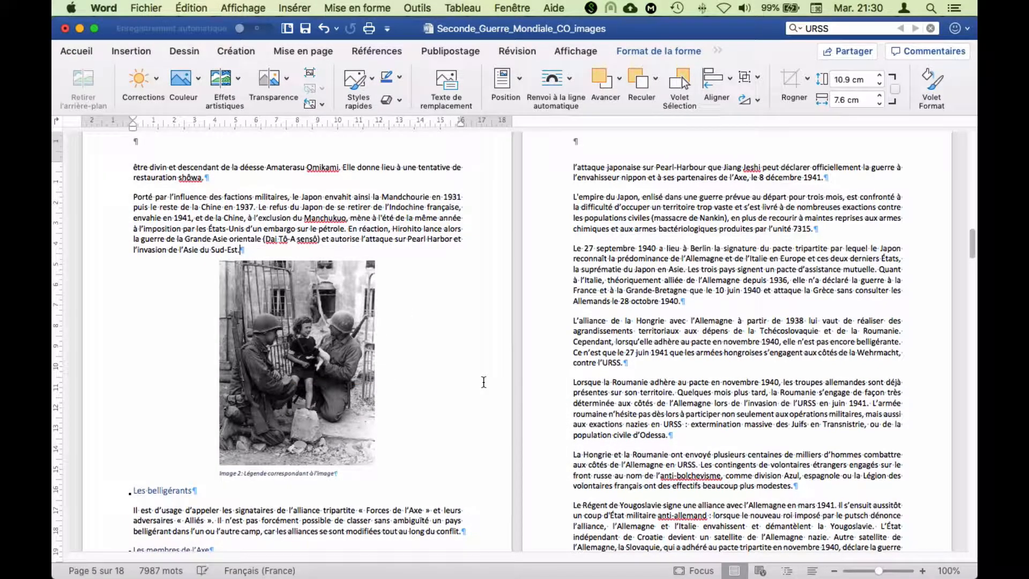
Add a page break after the document's last paragraph and write the title "Table des illustrations" on the new page.
{"action": "scroll", "coordinate": [687, 404], "scroll_direction": "down", "scroll_amount": 20}
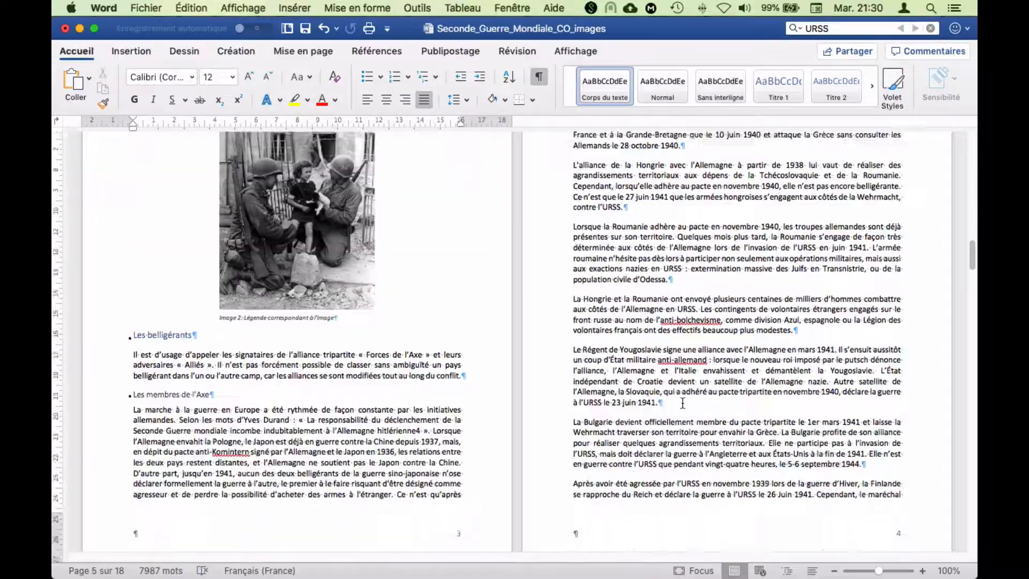
{"action": "scroll", "coordinate": [660, 399], "scroll_direction": "down", "scroll_amount": 20}
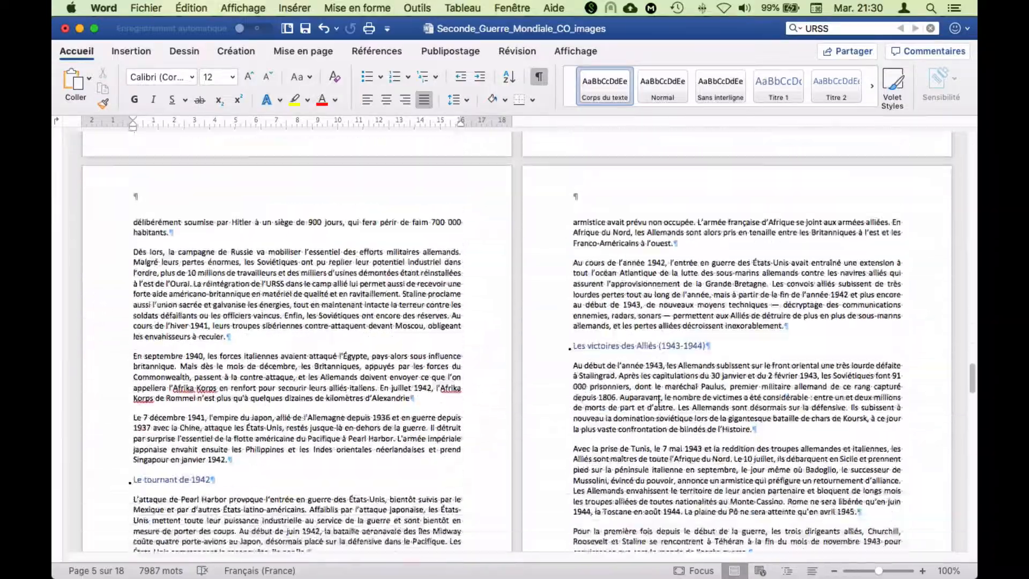
{"action": "scroll", "coordinate": [659, 401], "scroll_direction": "down", "scroll_amount": 8}
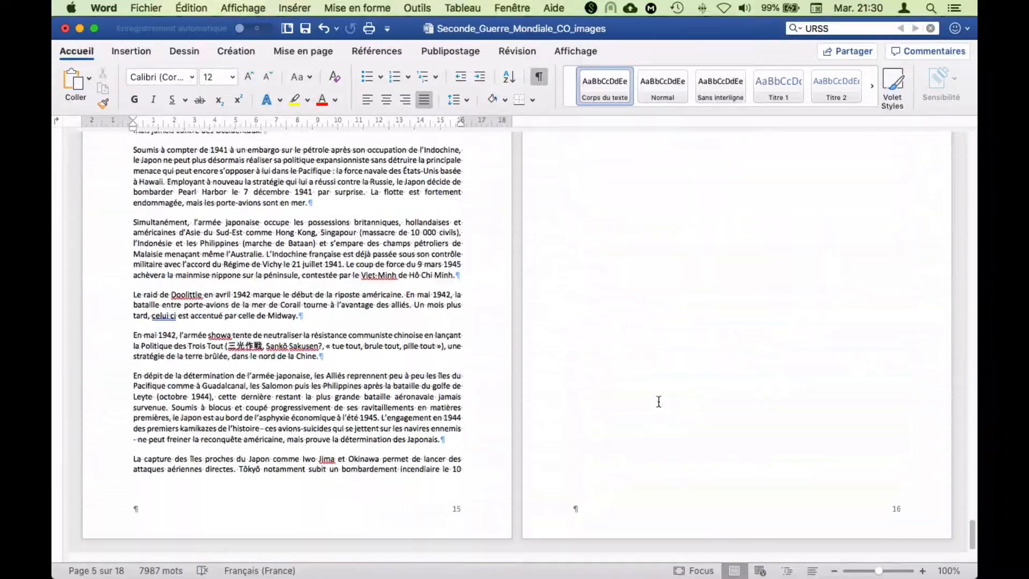
{"action": "scroll", "coordinate": [720, 281], "scroll_direction": "up", "scroll_amount": 6}
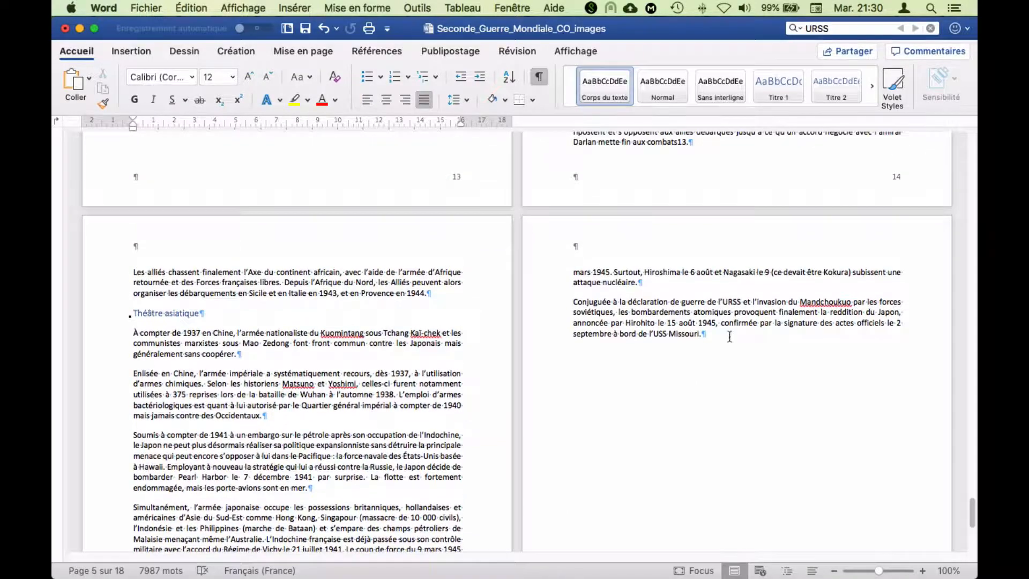
{"action": "left_click", "coordinate": [723, 336]}
{"action": "key", "text": "super+Return"}
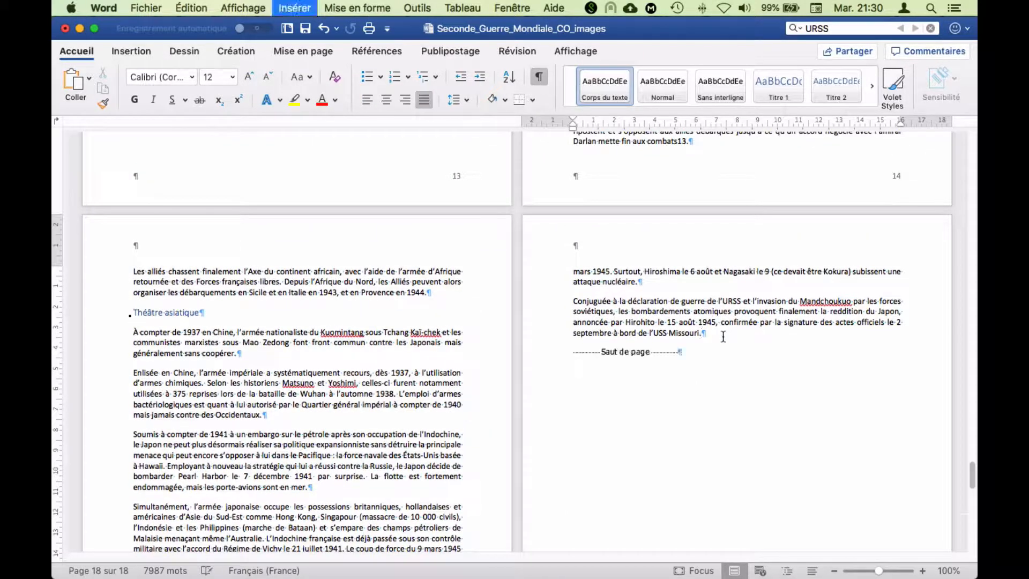
{"action": "type", "text": "Tablea"}
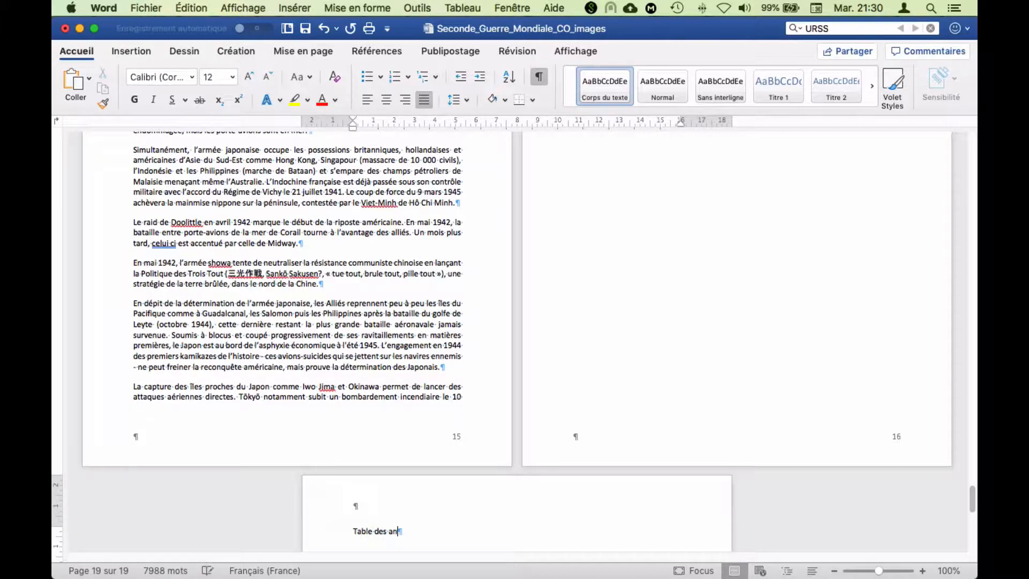
{"action": "type", "text": "des illustrations"}
{"action": "key", "text": "Return"}
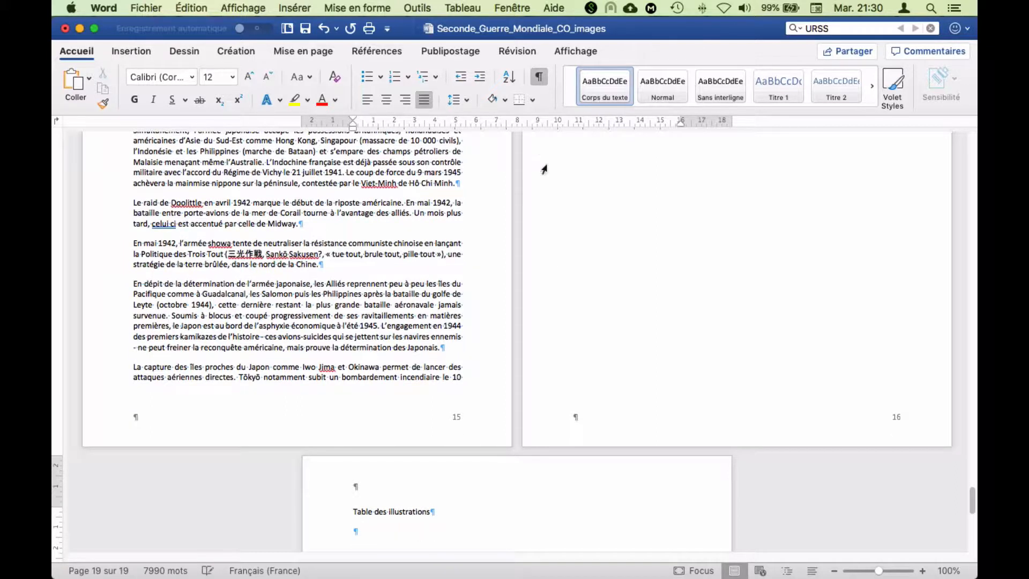
Insert a table of illustrations for the Image caption label under the title, using the Depuis modèle format.
{"action": "left_click", "coordinate": [366, 52]}
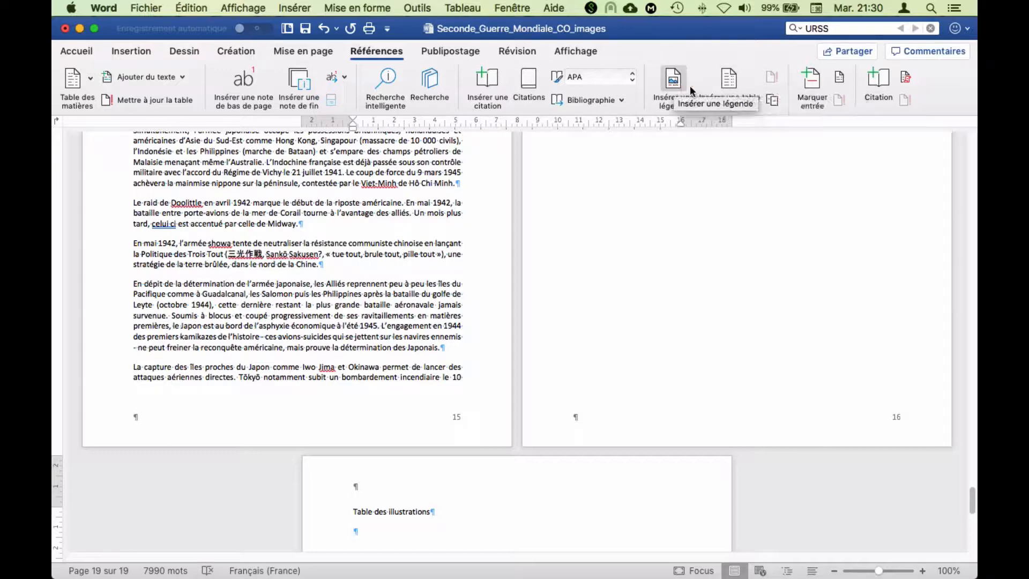
{"action": "left_click", "coordinate": [730, 86]}
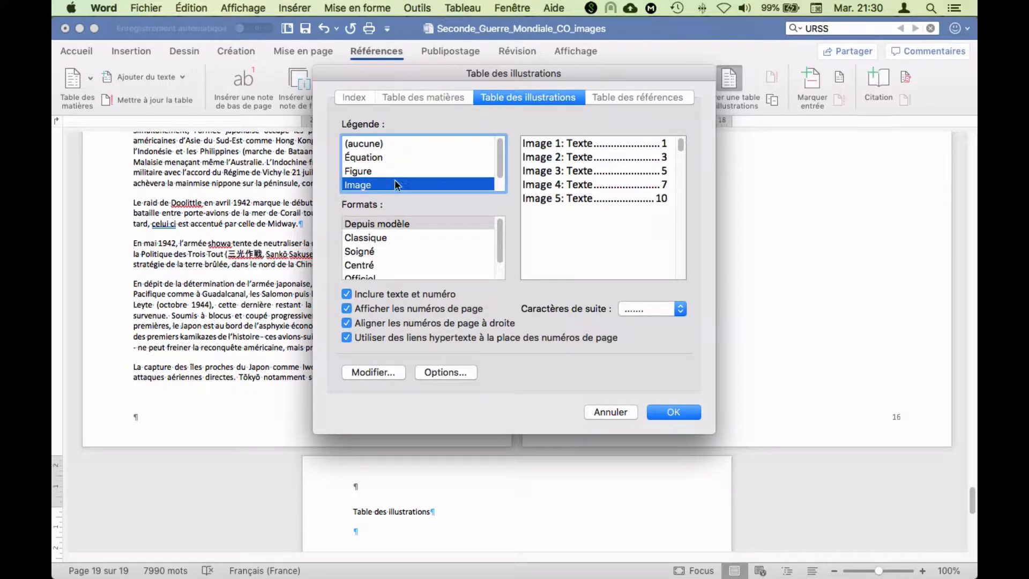
{"action": "left_click", "coordinate": [416, 237]}
{"action": "left_click", "coordinate": [409, 248]}
{"action": "left_click", "coordinate": [412, 223]}
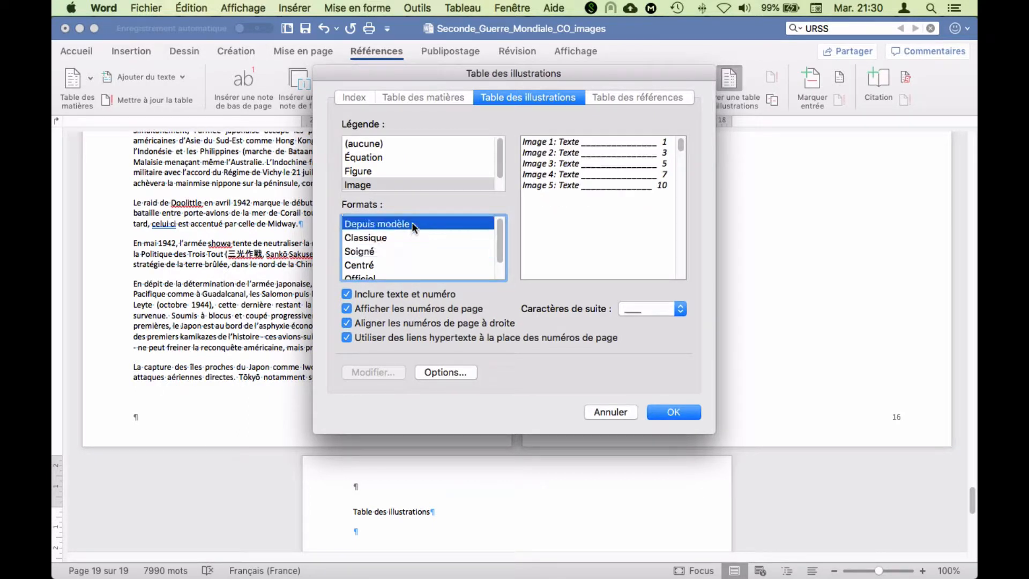
{"action": "left_click", "coordinate": [680, 413]}
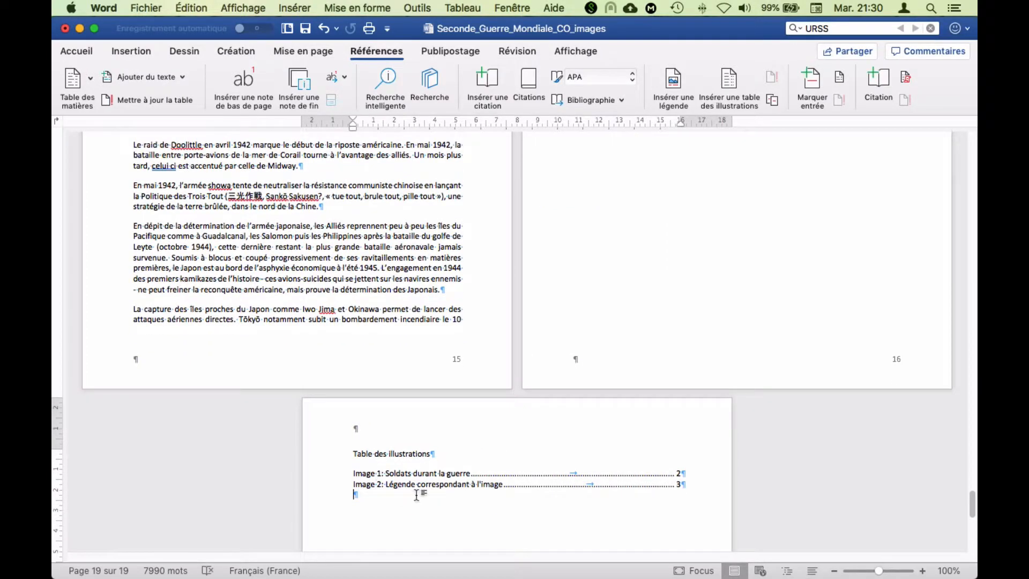